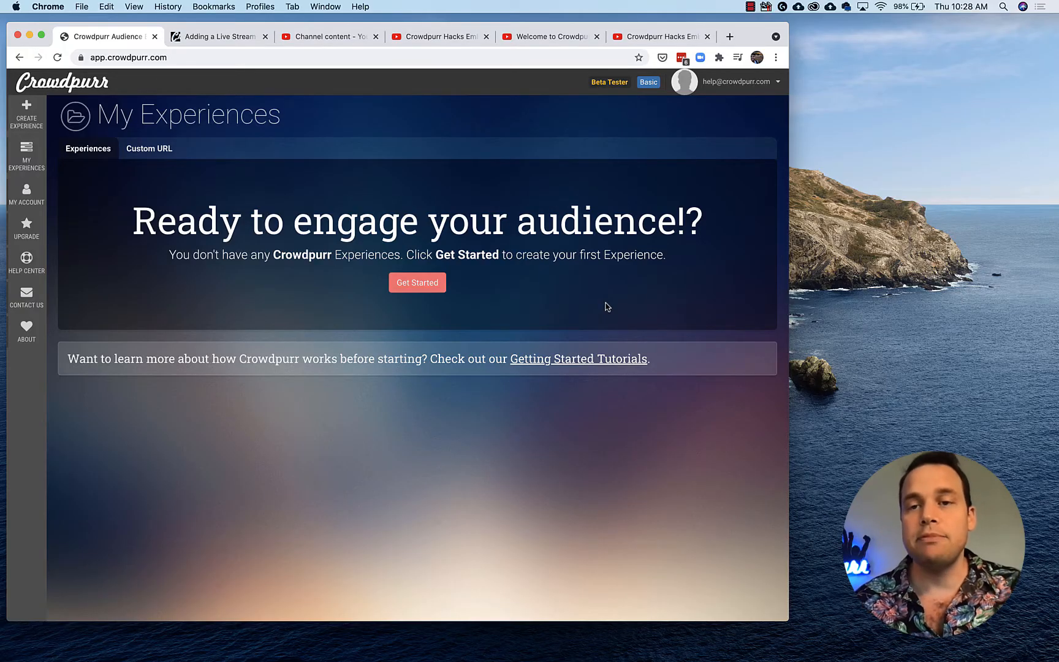
Step: Create a Countdown Trivia experience from the Current Events 1 - June 2021 game through the wizard
click(27, 110)
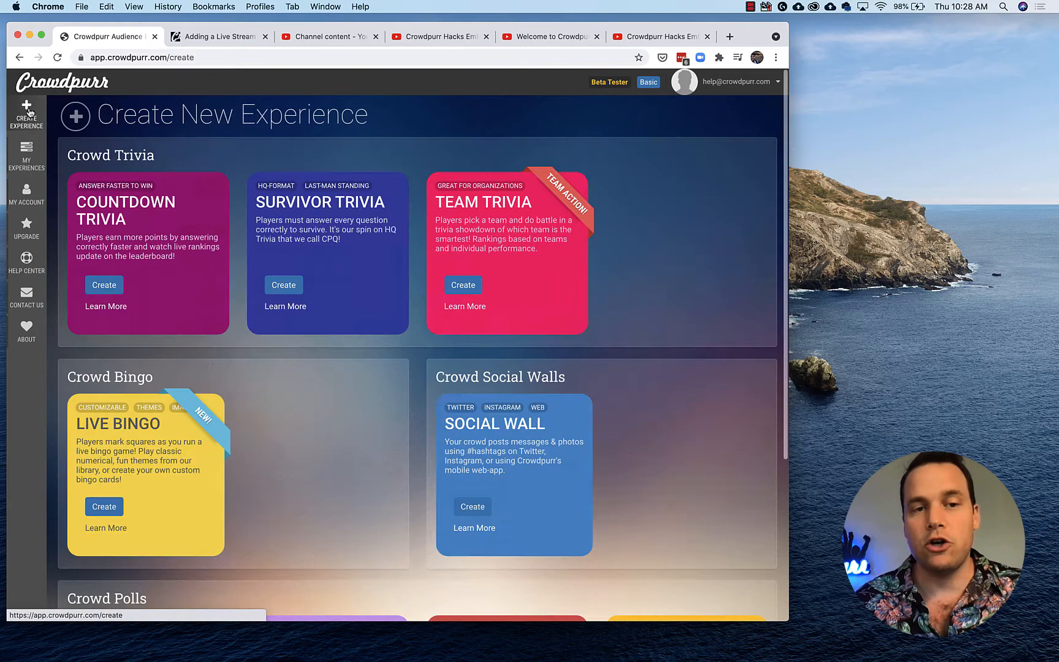
click(103, 285)
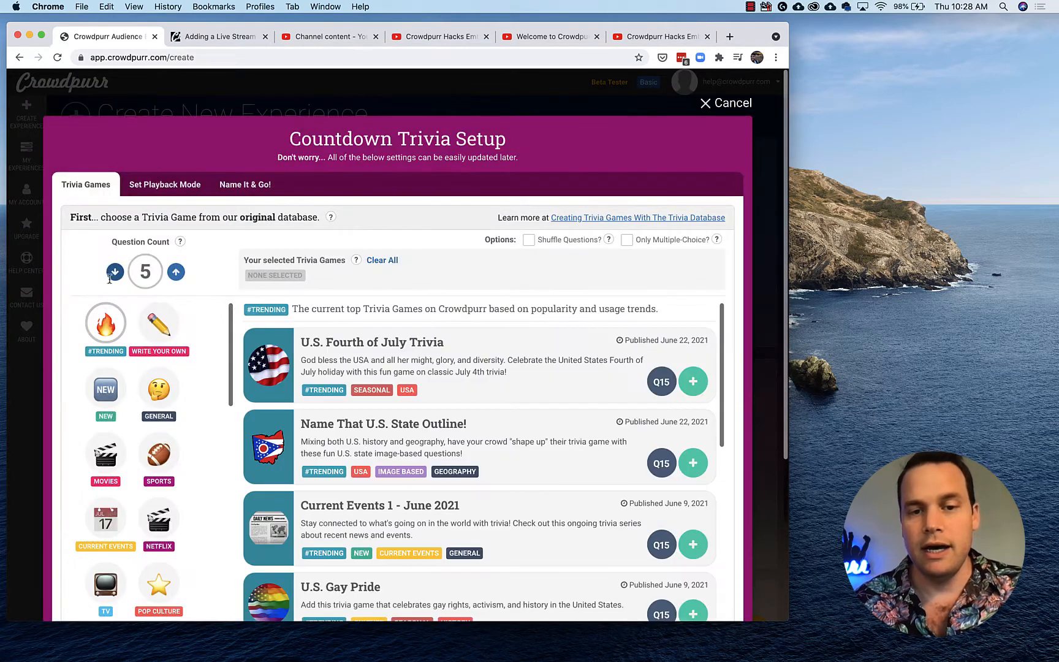
scroll(655, 299, down, 3)
scroll(597, 389, down, 3)
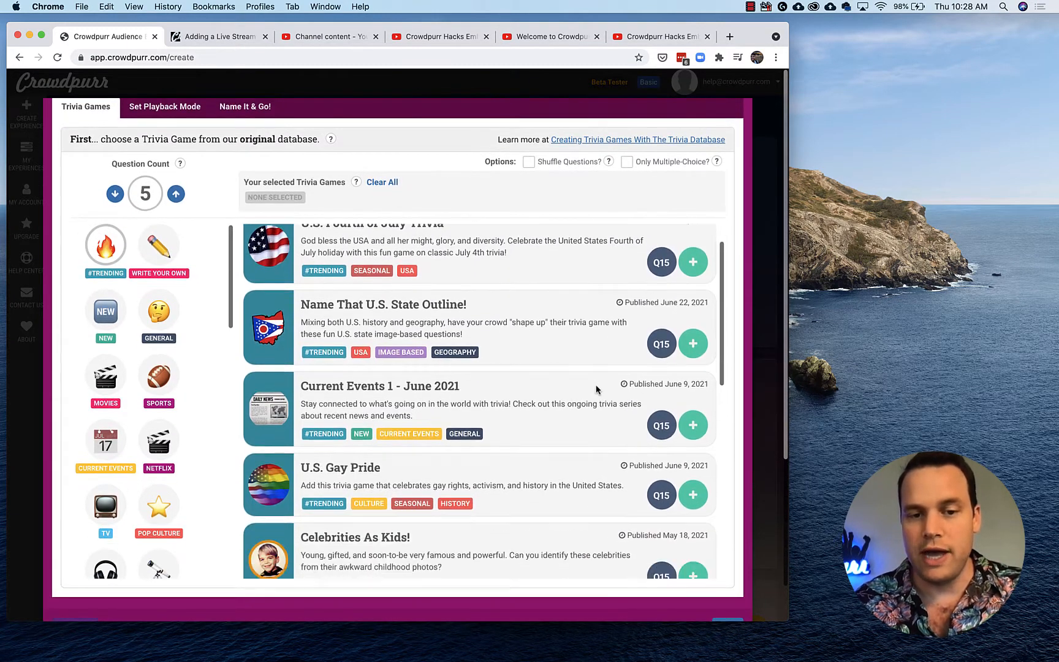
click(694, 397)
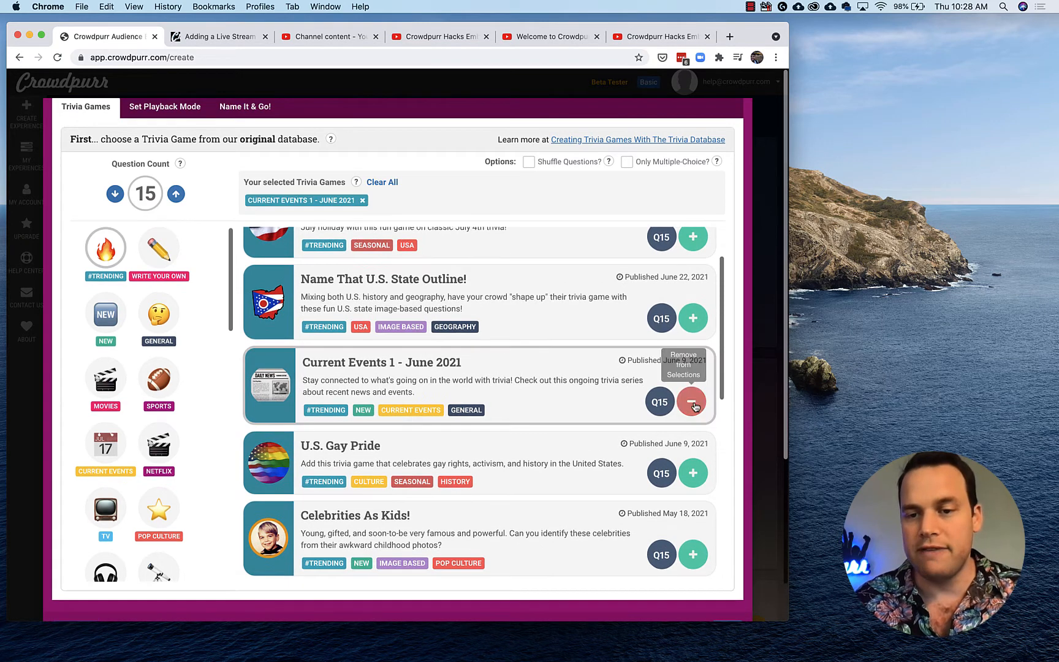
scroll(741, 437, down, 3)
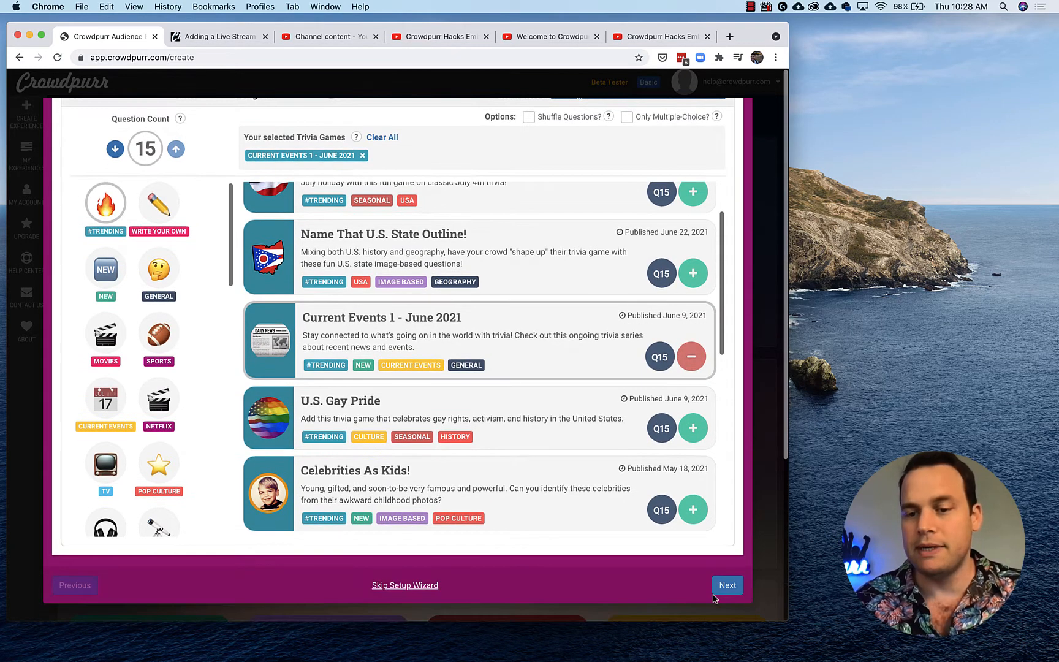
click(728, 586)
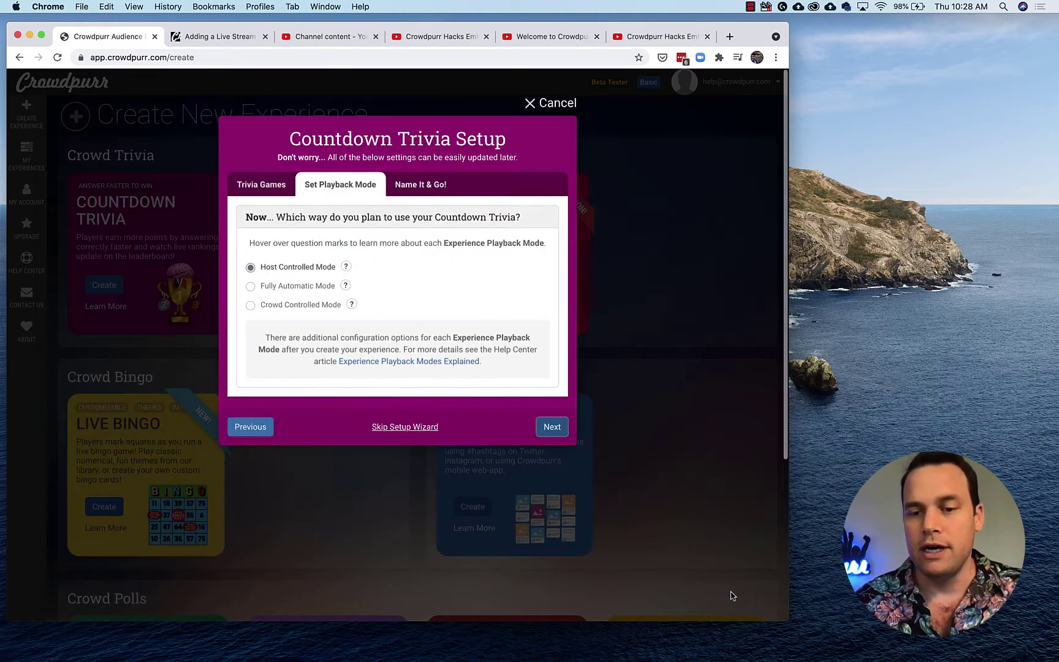
click(550, 426)
click(538, 398)
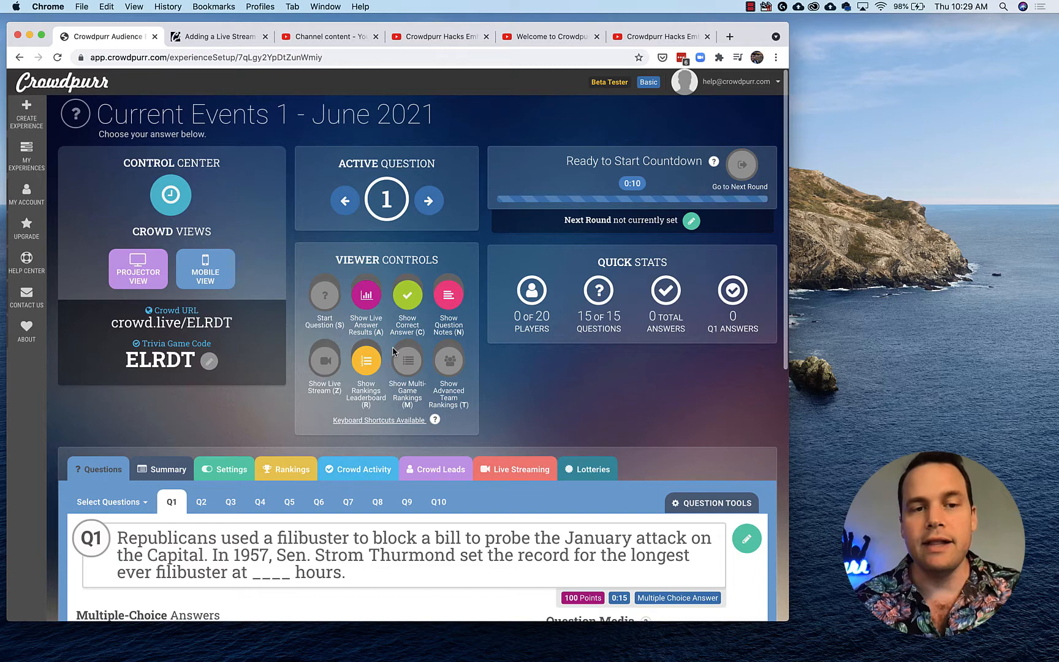
Step: Place the player mobile view beside the dashboard, join with a nickname, and show Live Streaming settings
click(205, 269)
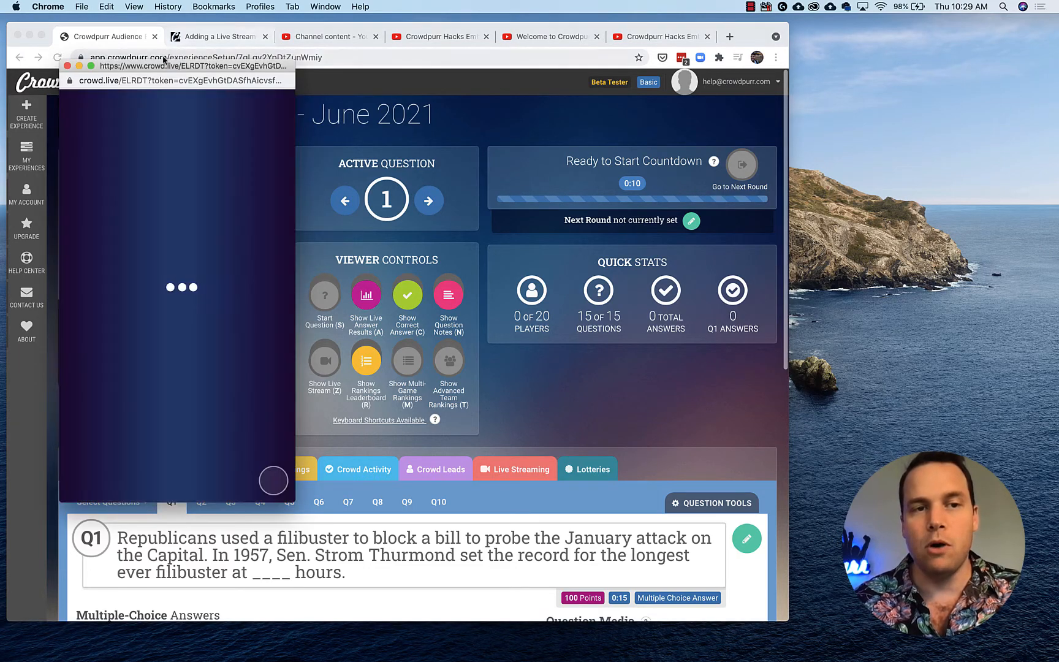
drag(160, 66, 894, 30)
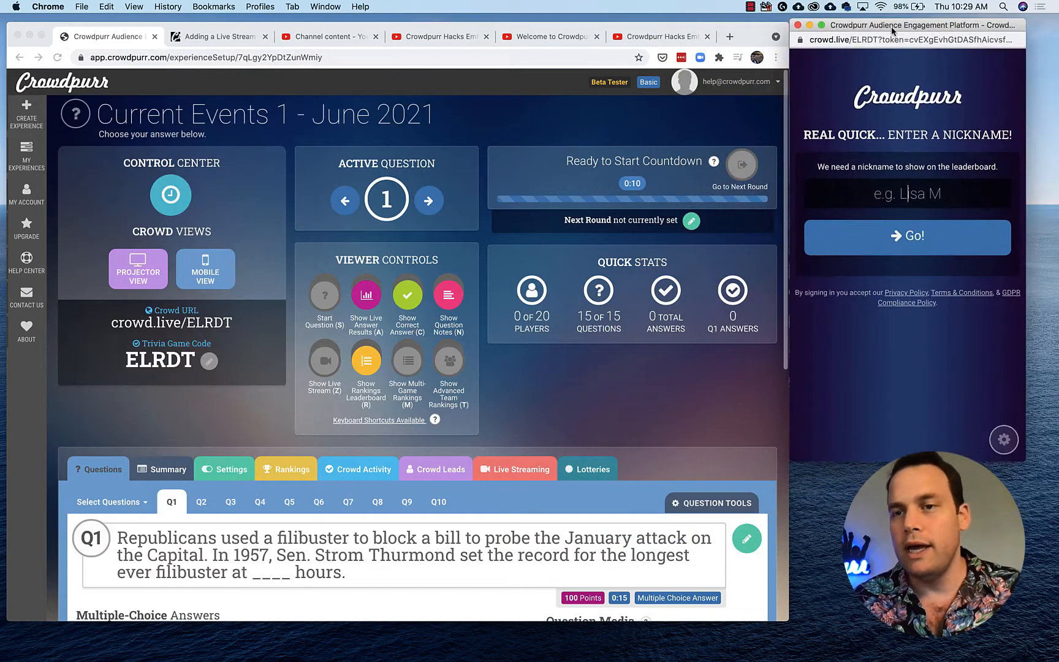
text(Ro)
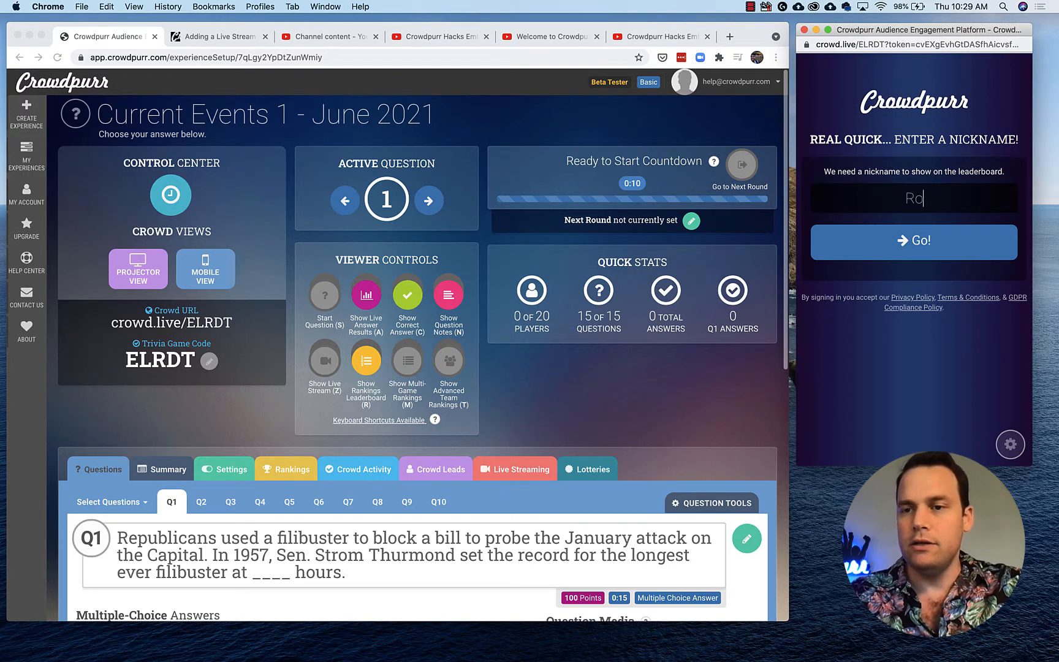
text(ss)
key(Return)
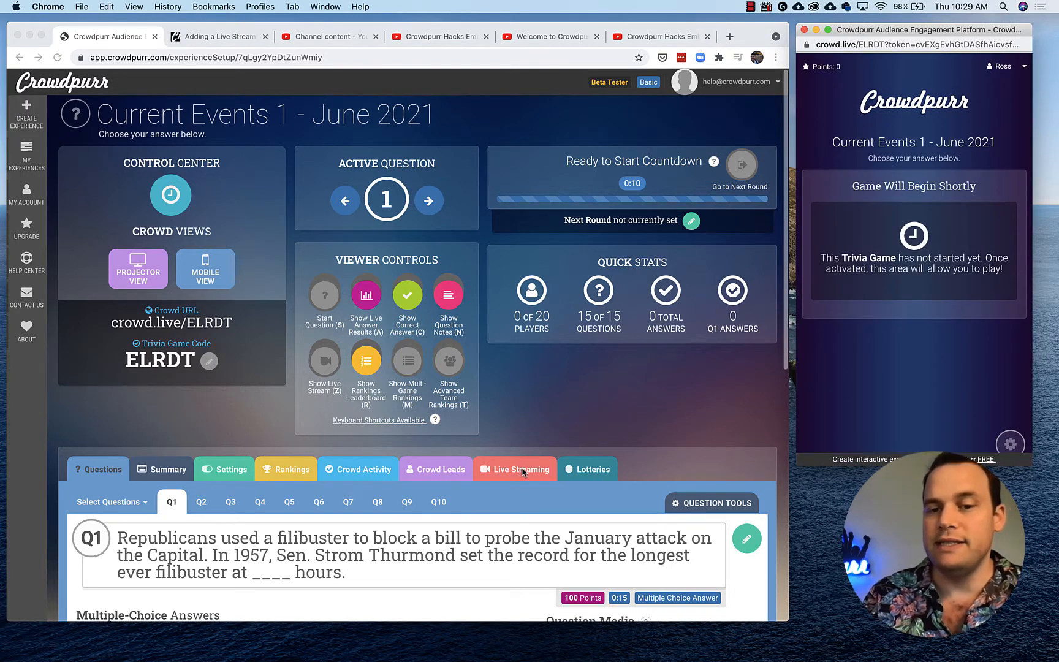
click(523, 471)
scroll(522, 470, down, 5)
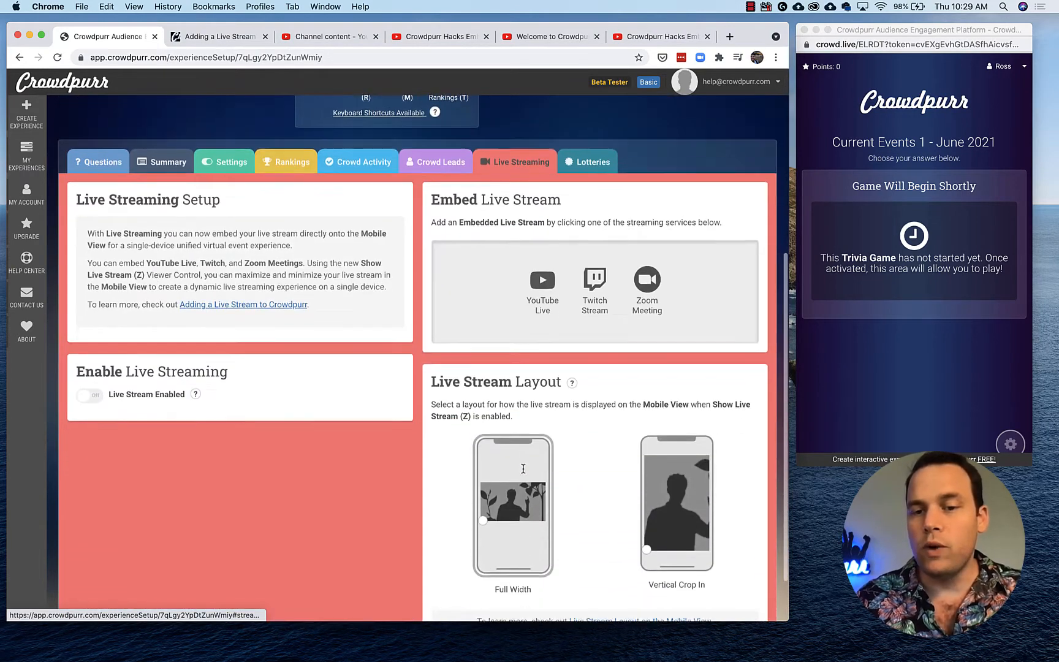
scroll(522, 470, down, 2)
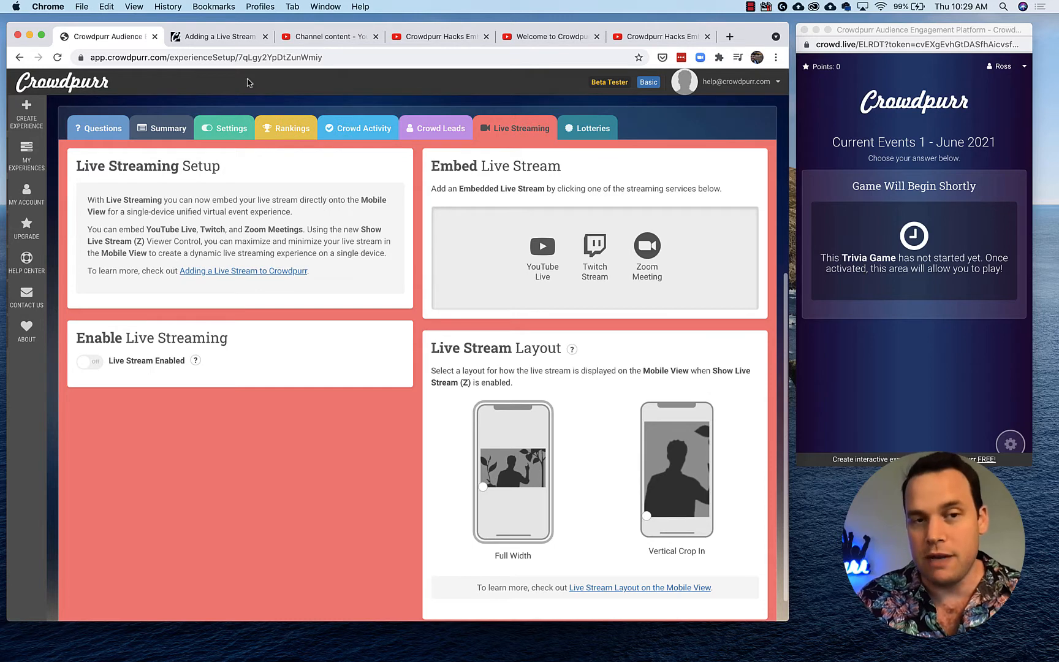
click(219, 37)
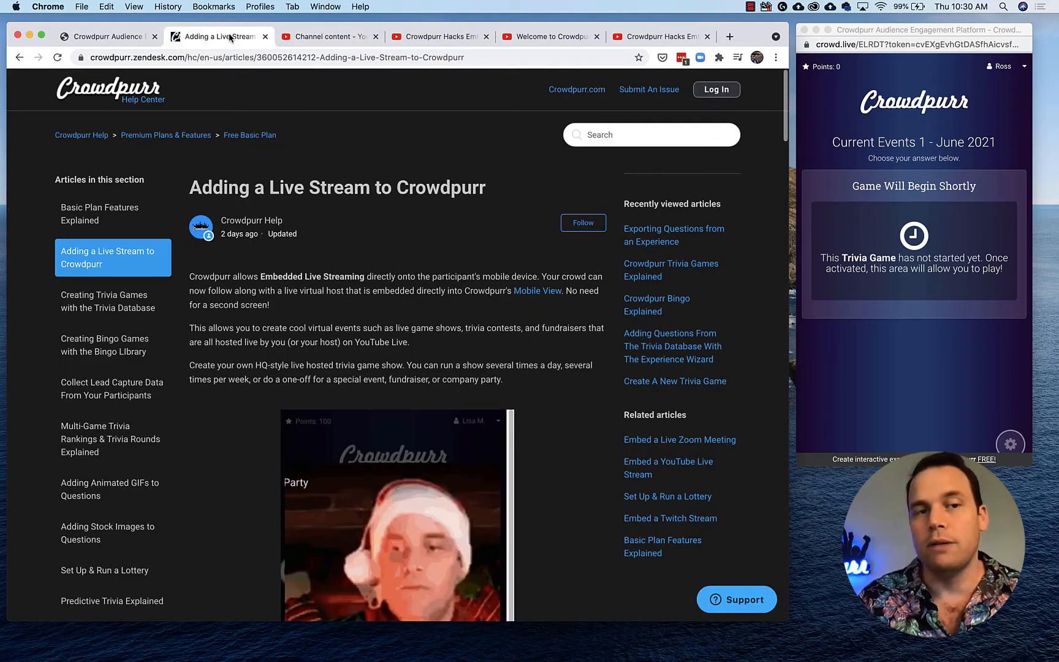
click(95, 36)
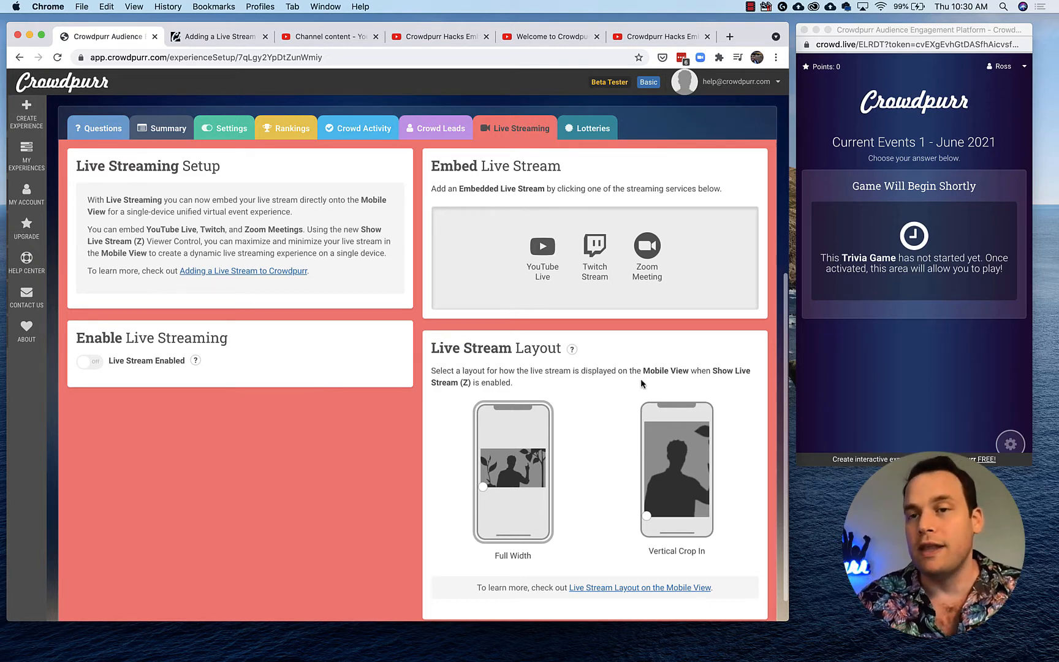
drag(925, 32, 914, 37)
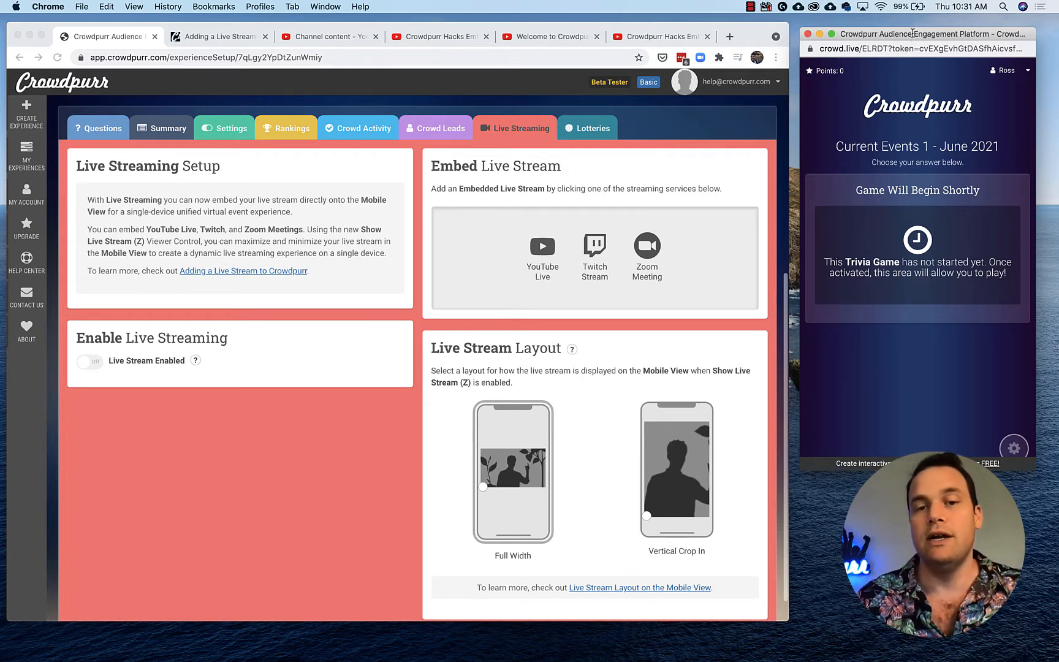
Step: Start a YouTube Live embed and switch to the YouTube Studio channel content list
click(531, 187)
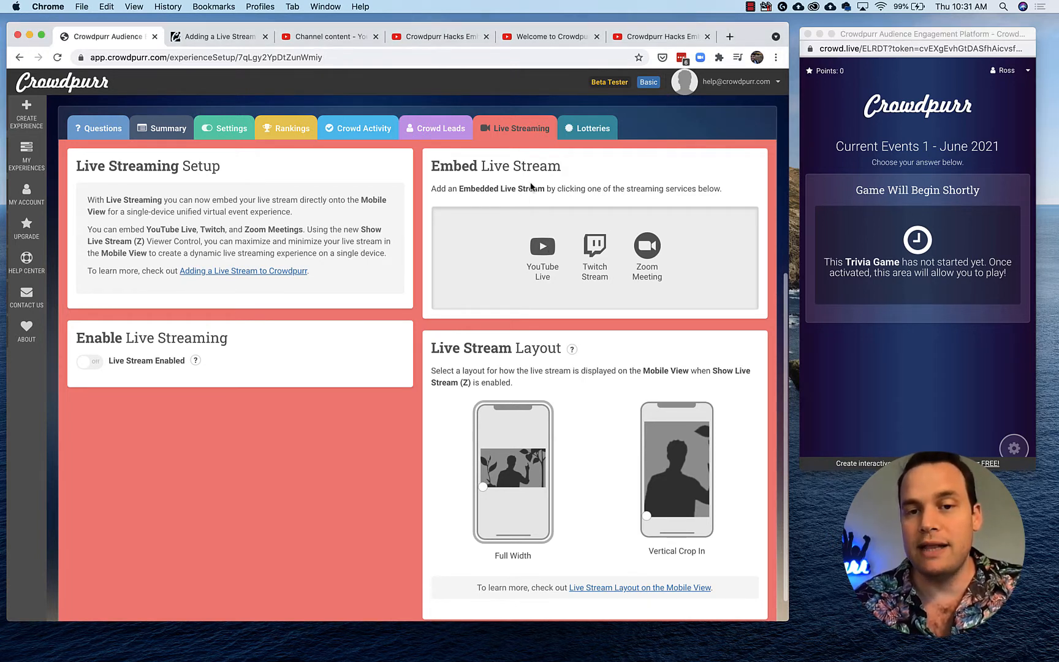
click(544, 256)
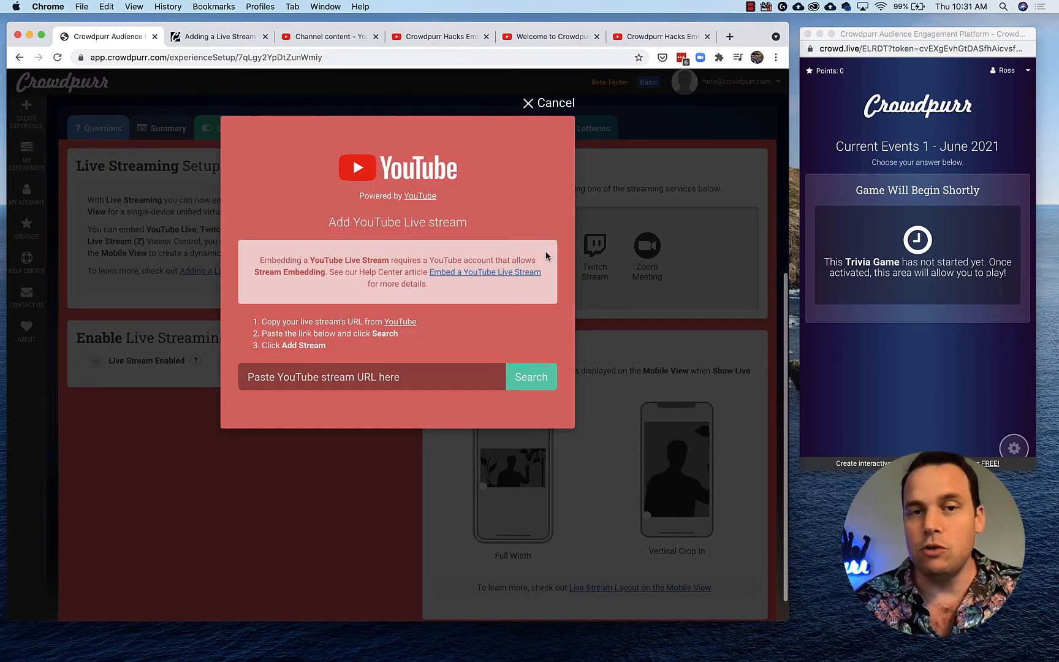
click(328, 40)
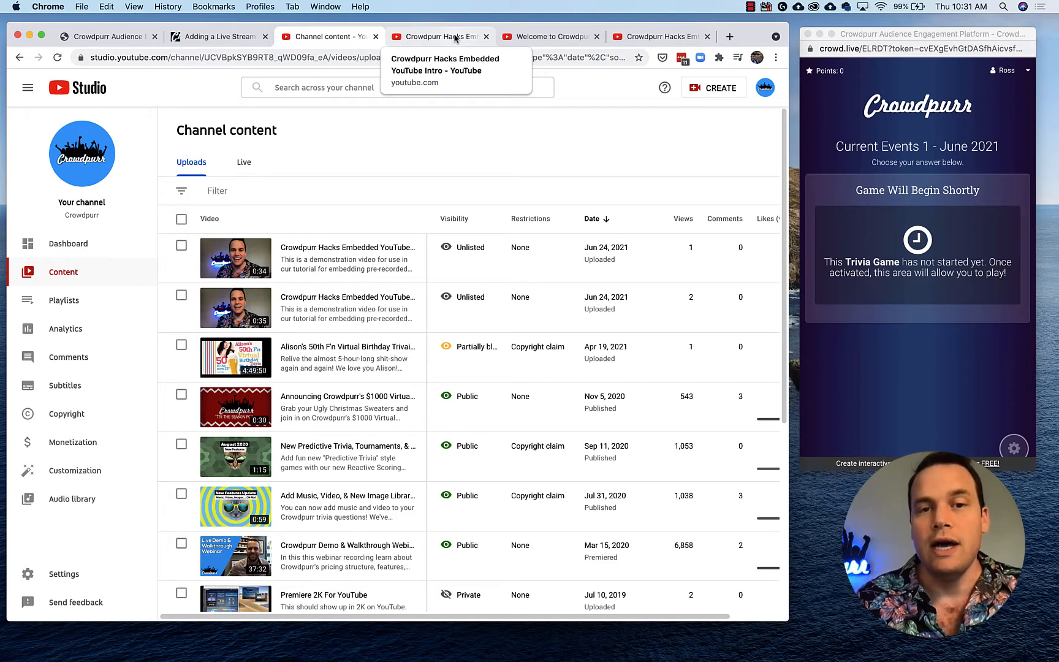
Step: Copy the Crowdpurr Hacks Embedded YouTube Intro video's address and return to the stream dialog
click(454, 37)
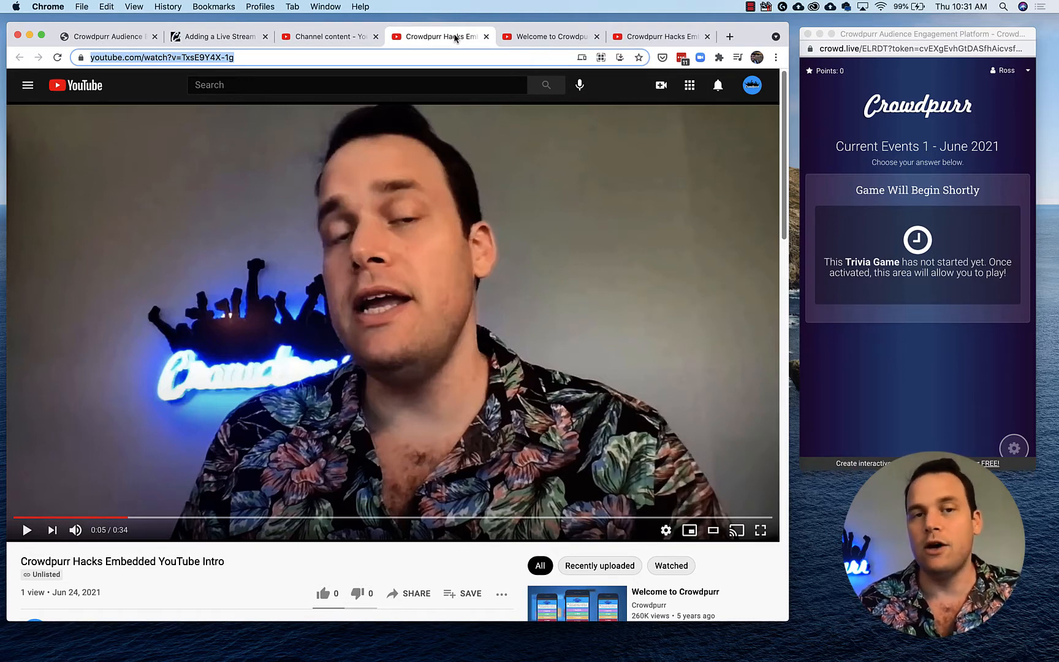
click(314, 57)
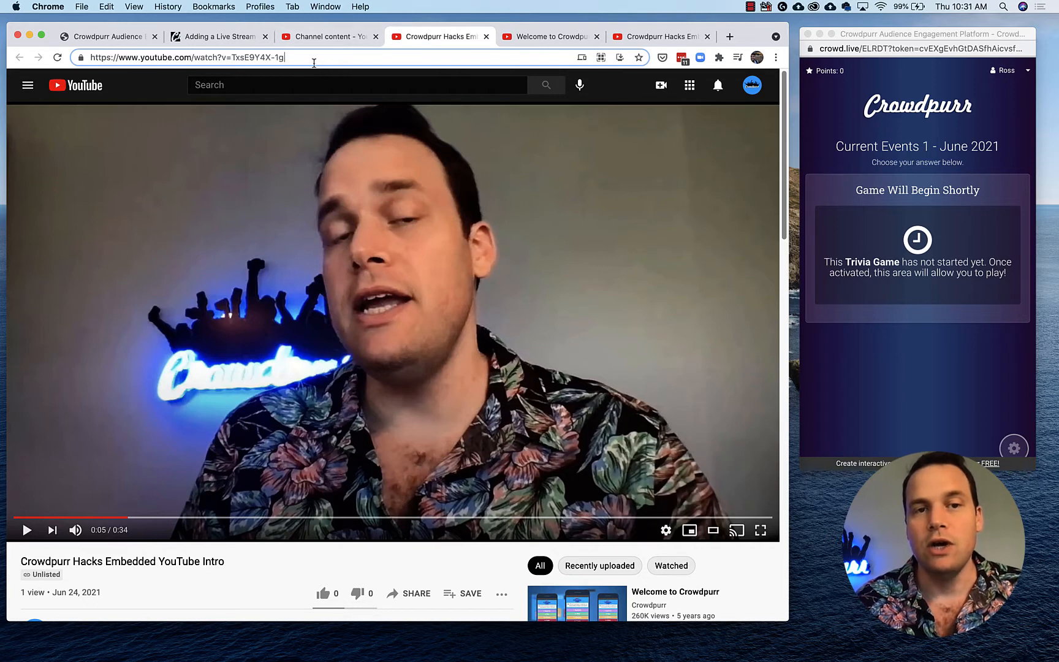
key(super+a)
key(super+c)
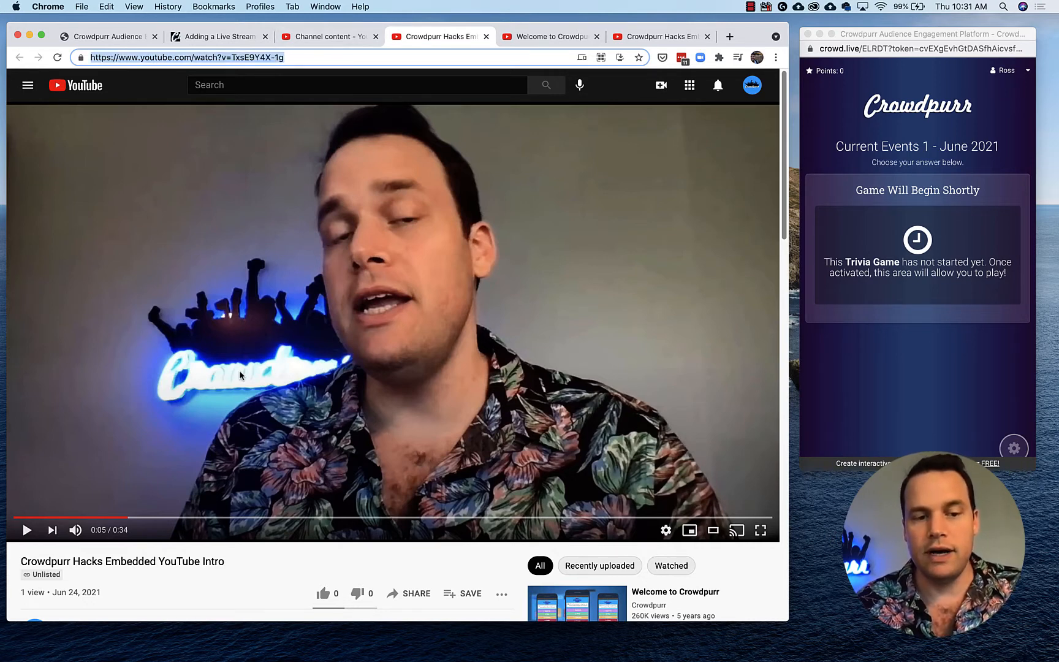
click(97, 36)
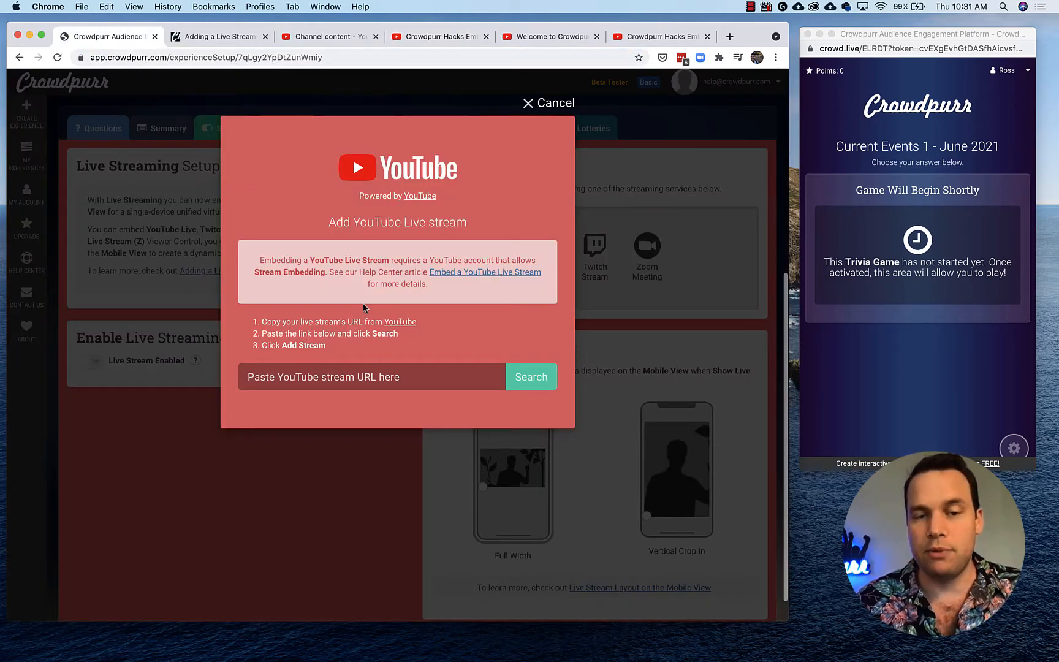
Step: Paste the intro video's address into the stream URL field and search for it
click(401, 377)
key(super+v)
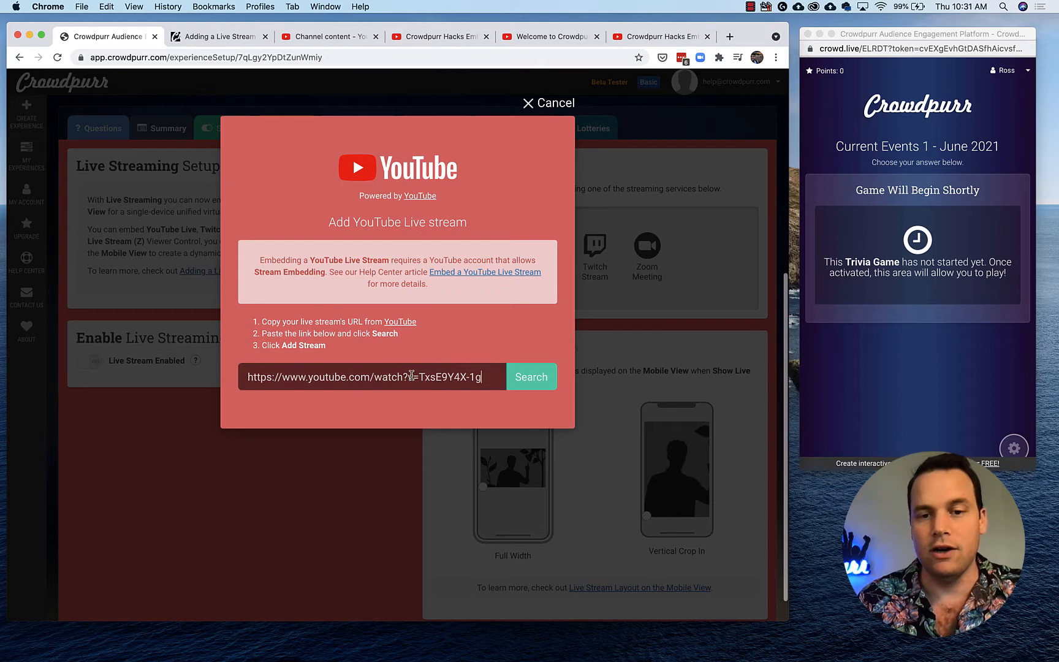
click(531, 376)
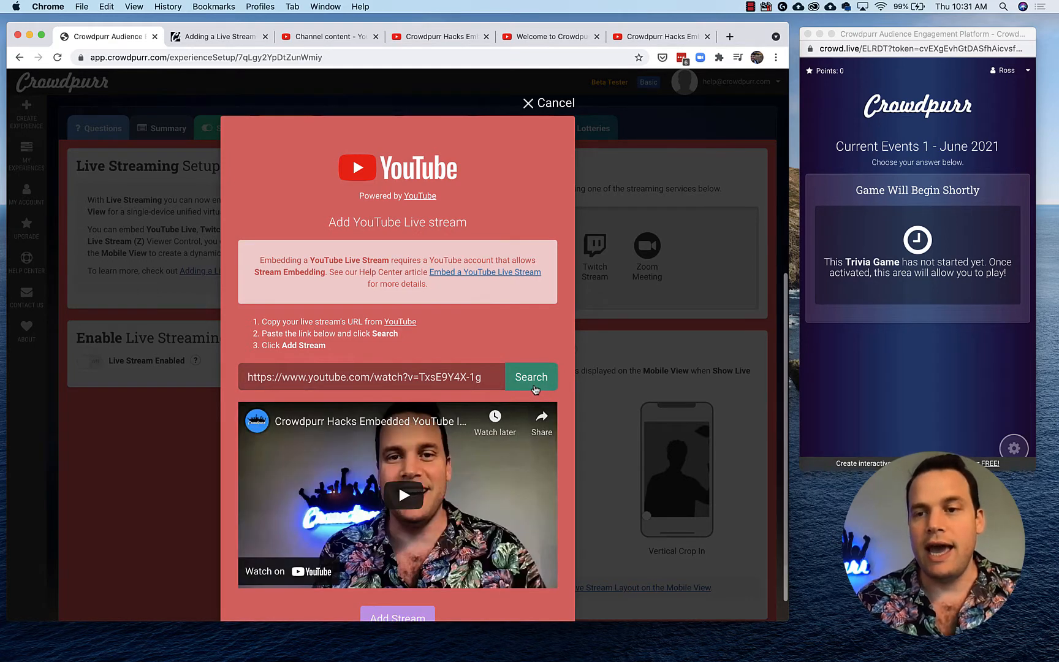
scroll(397, 497, down, 2)
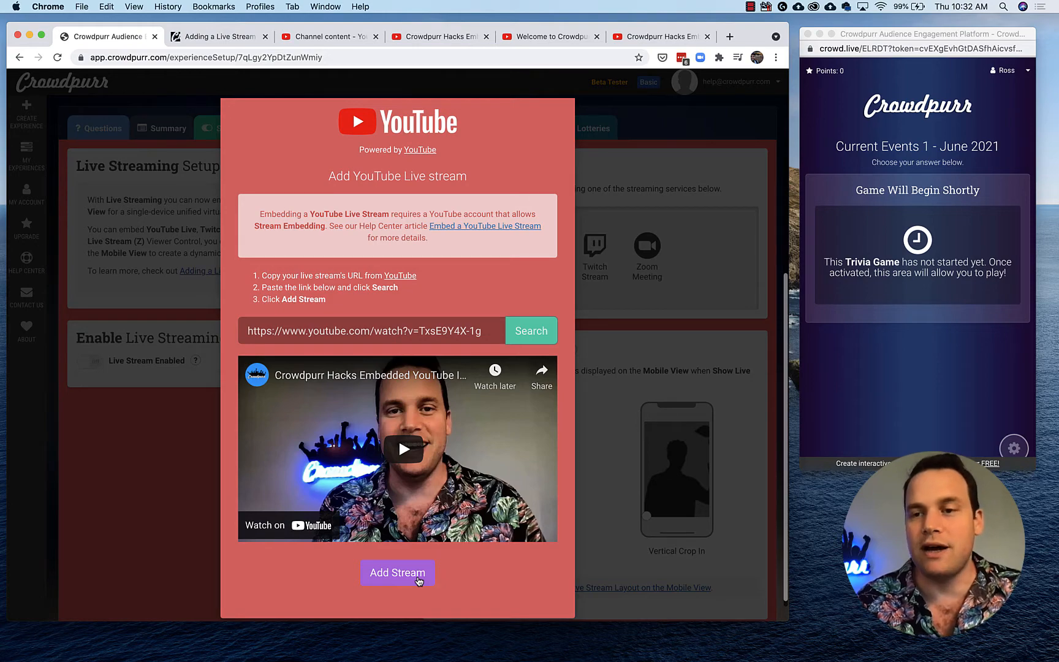
click(418, 579)
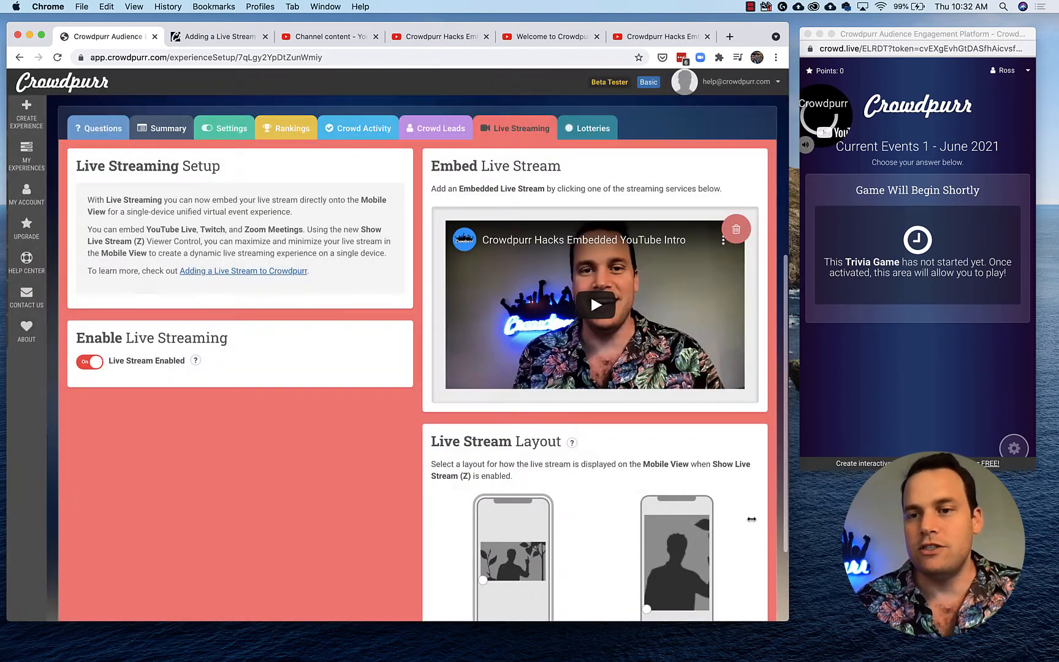
scroll(414, 331, up, 5)
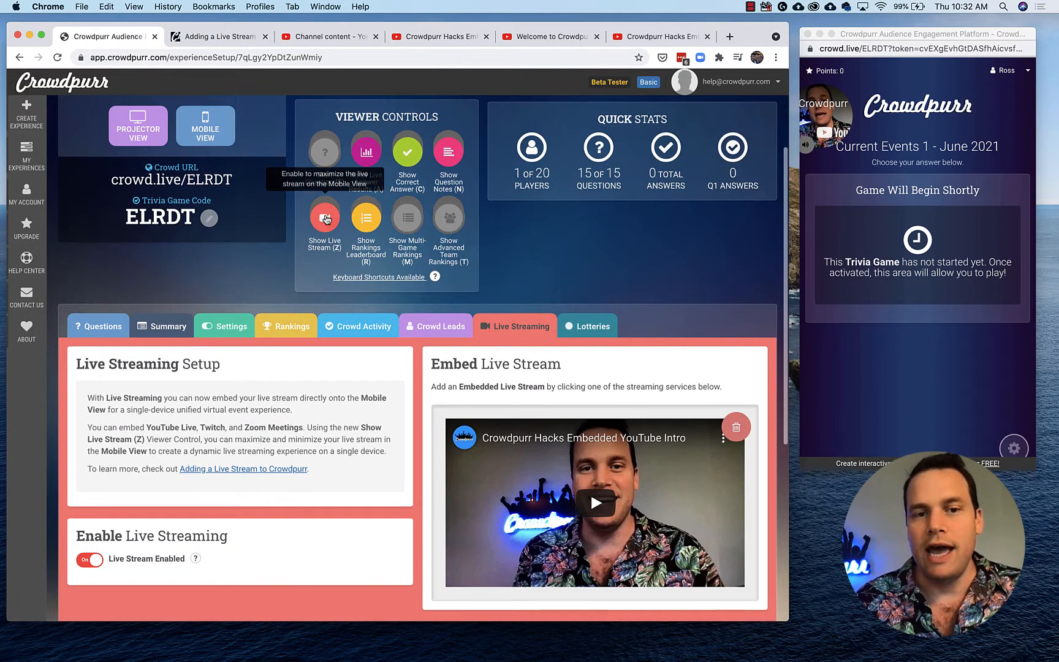
click(327, 218)
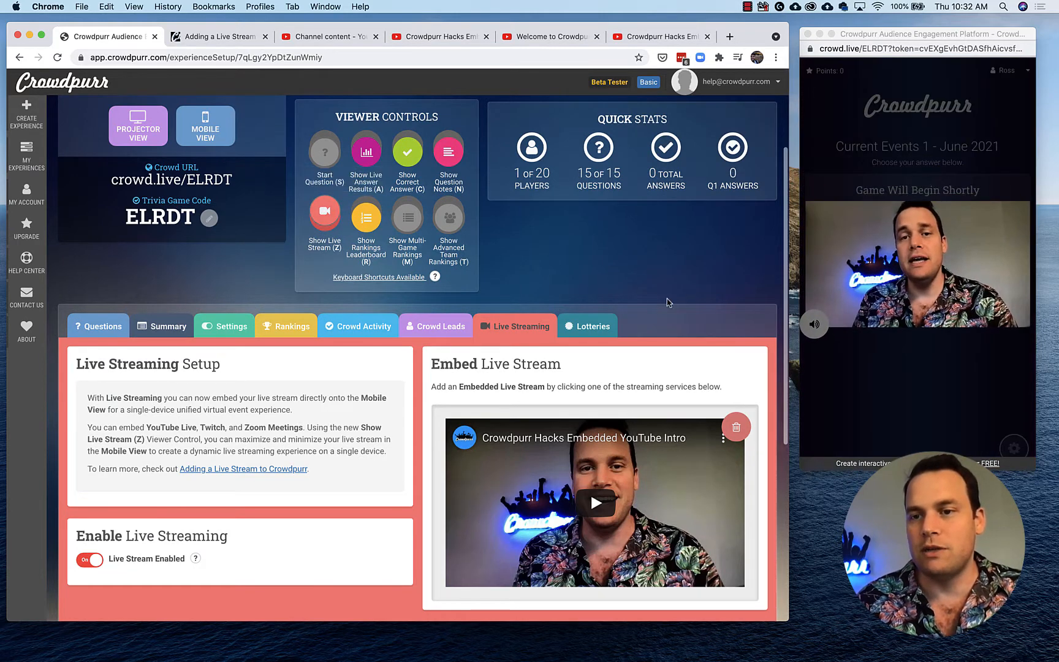
click(833, 363)
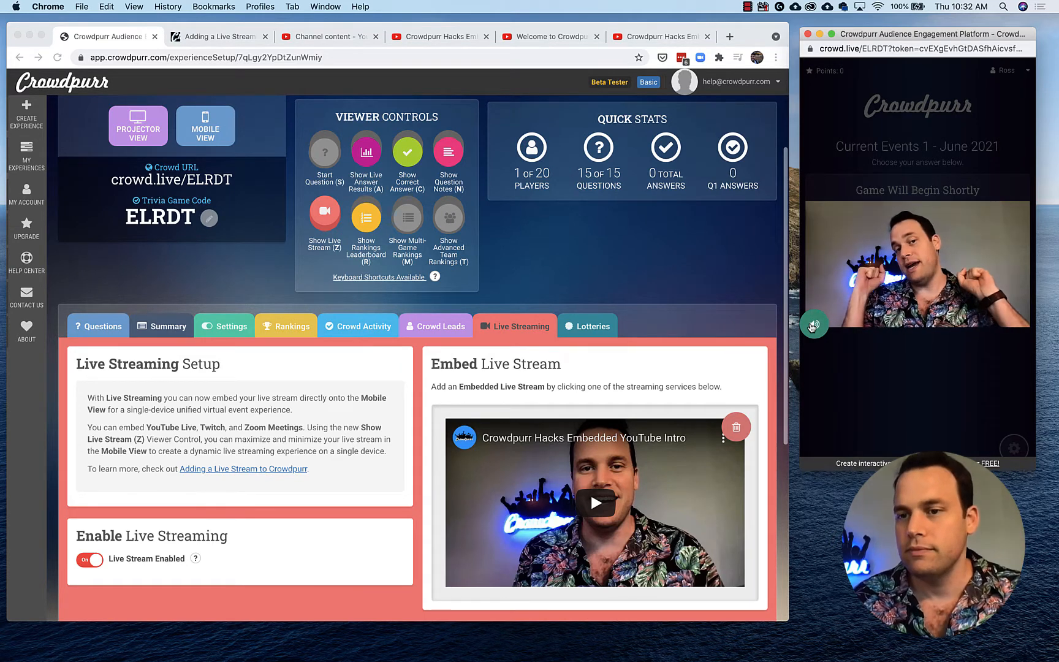
scroll(590, 492, down, 5)
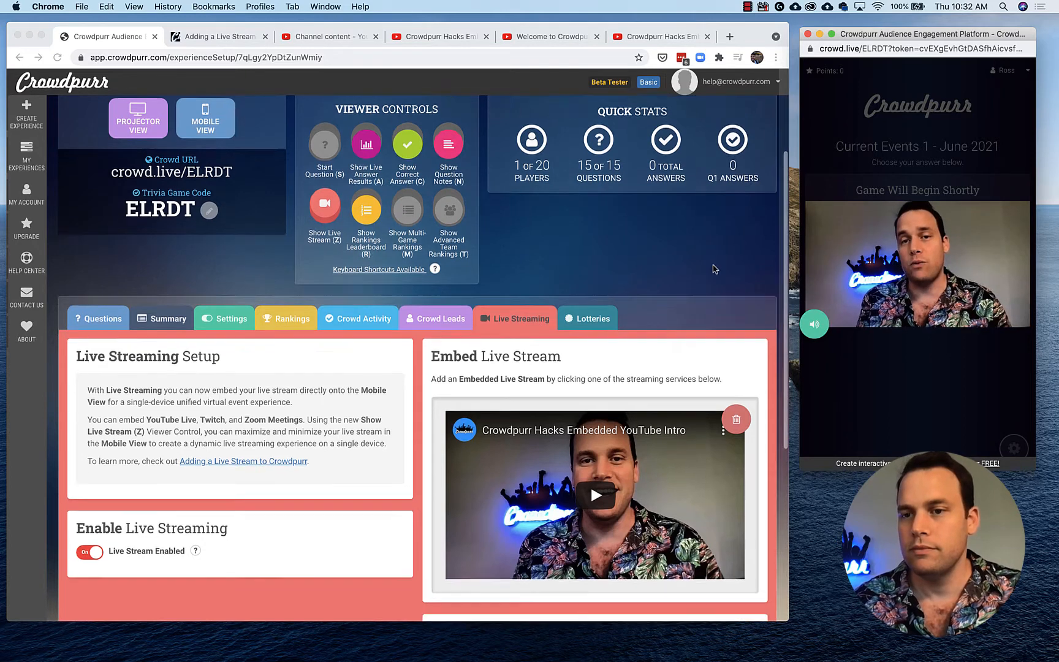
scroll(715, 269, down, 4)
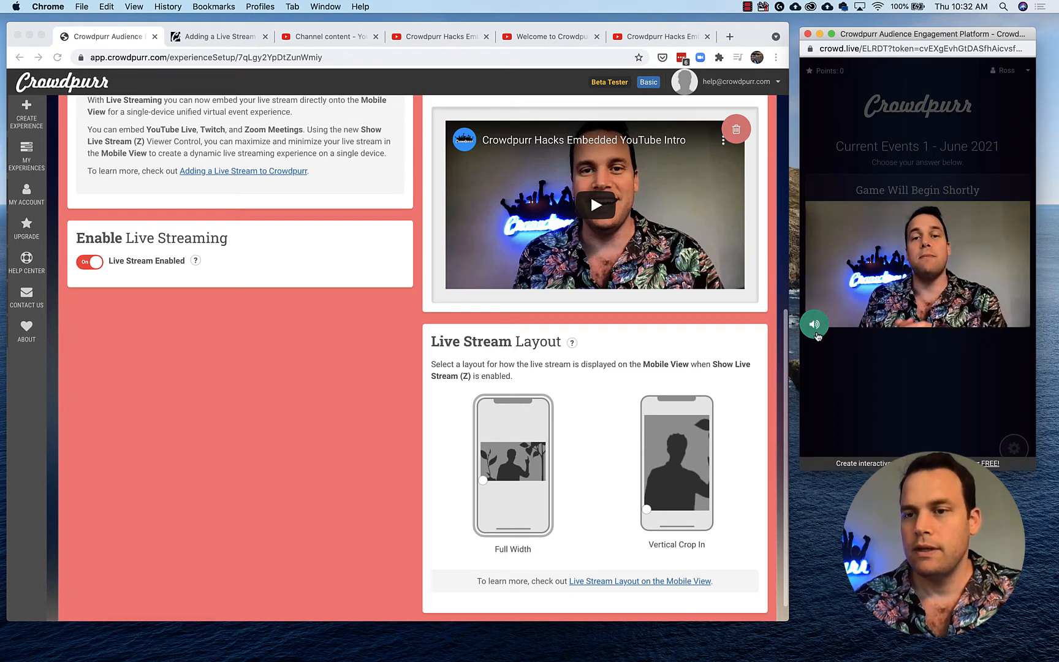
Step: Try Vertical Crop In then Full Width, toggle the stream's size twice, and switch Live Stream Enabled off
click(669, 465)
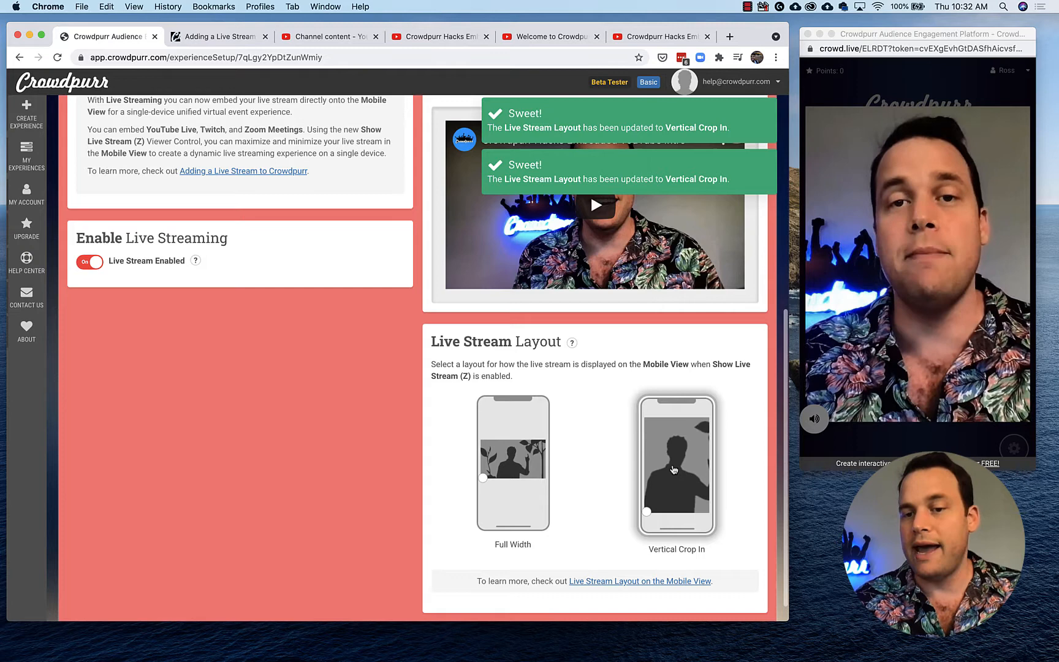
scroll(689, 460, up, 1)
scroll(690, 459, down, 1)
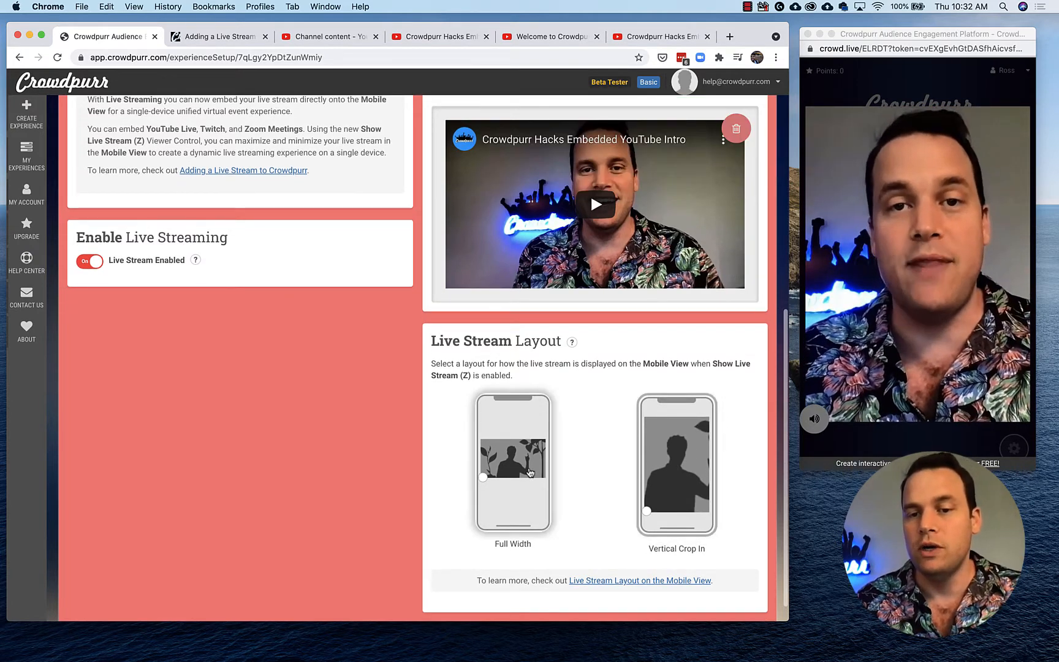
click(500, 465)
scroll(500, 414, up, 5)
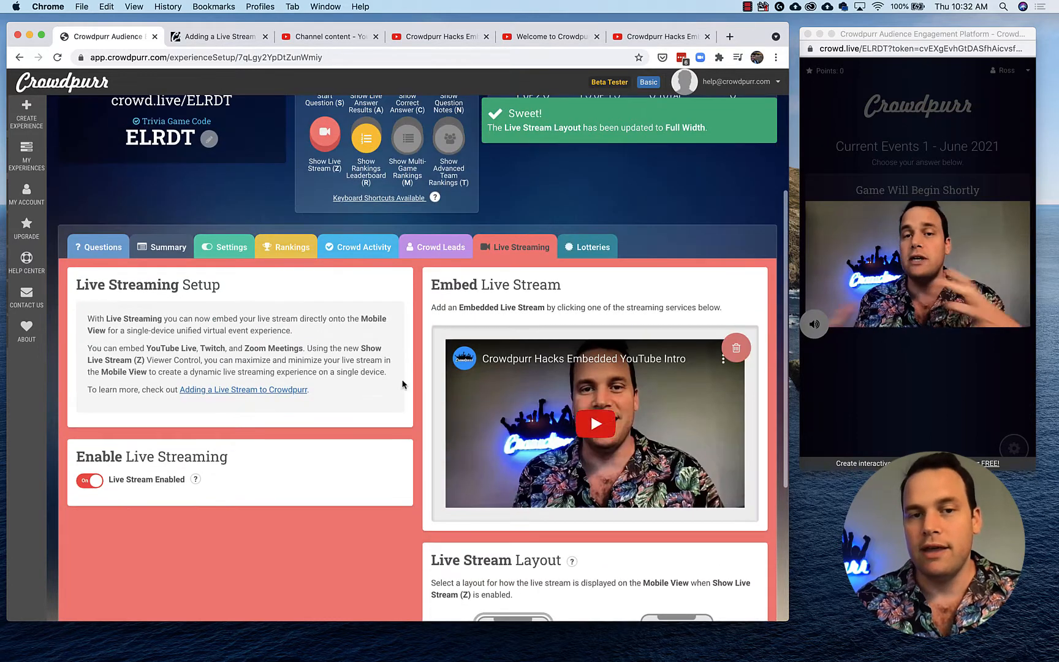
click(324, 135)
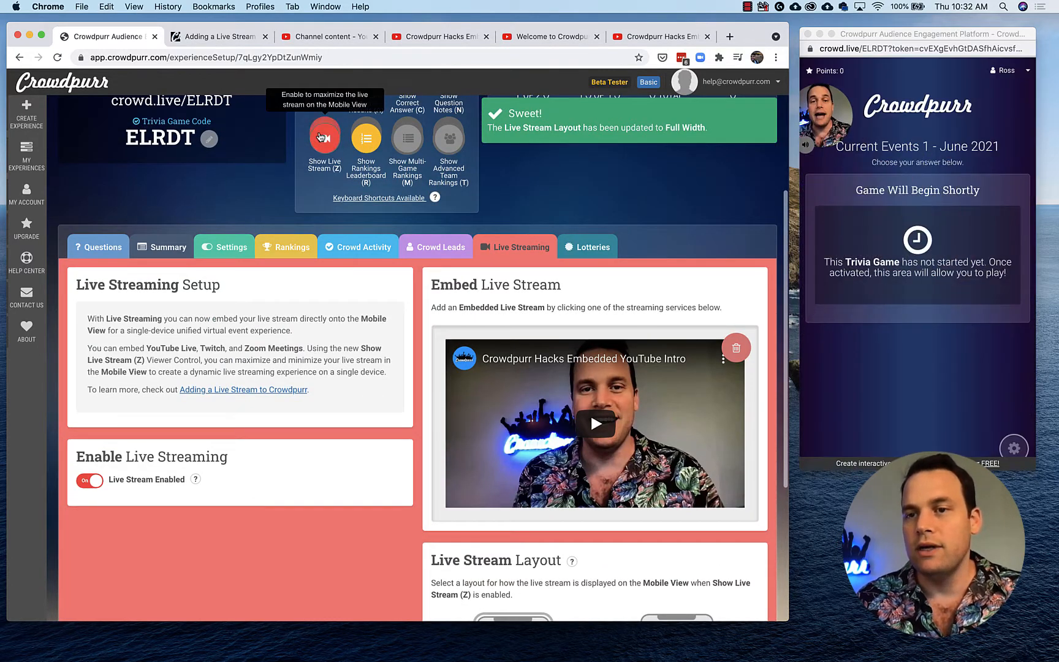
click(322, 136)
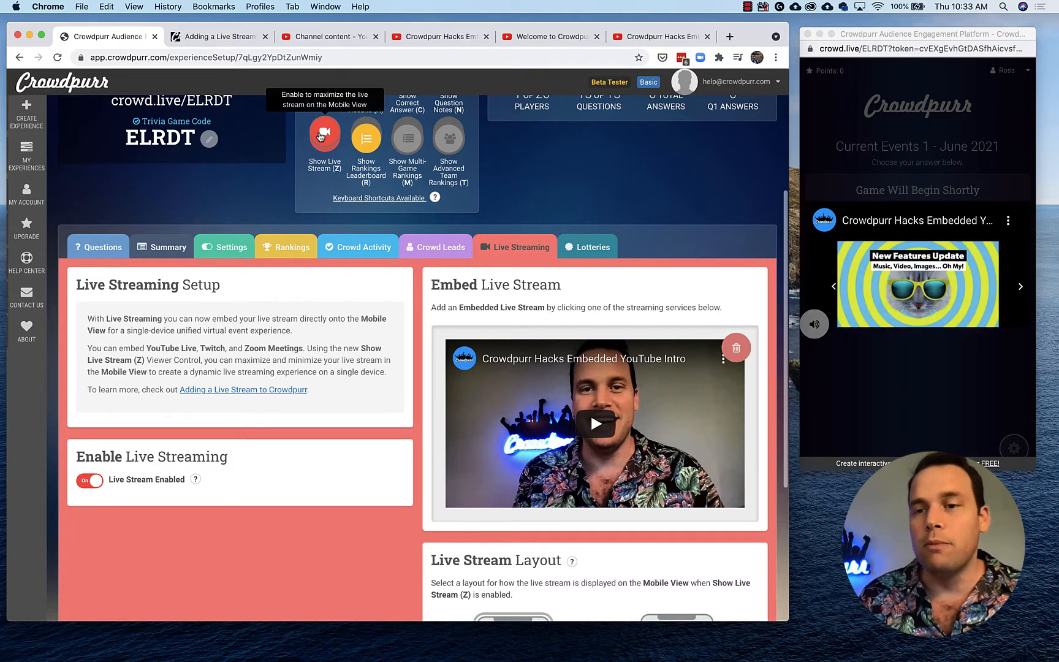
click(86, 480)
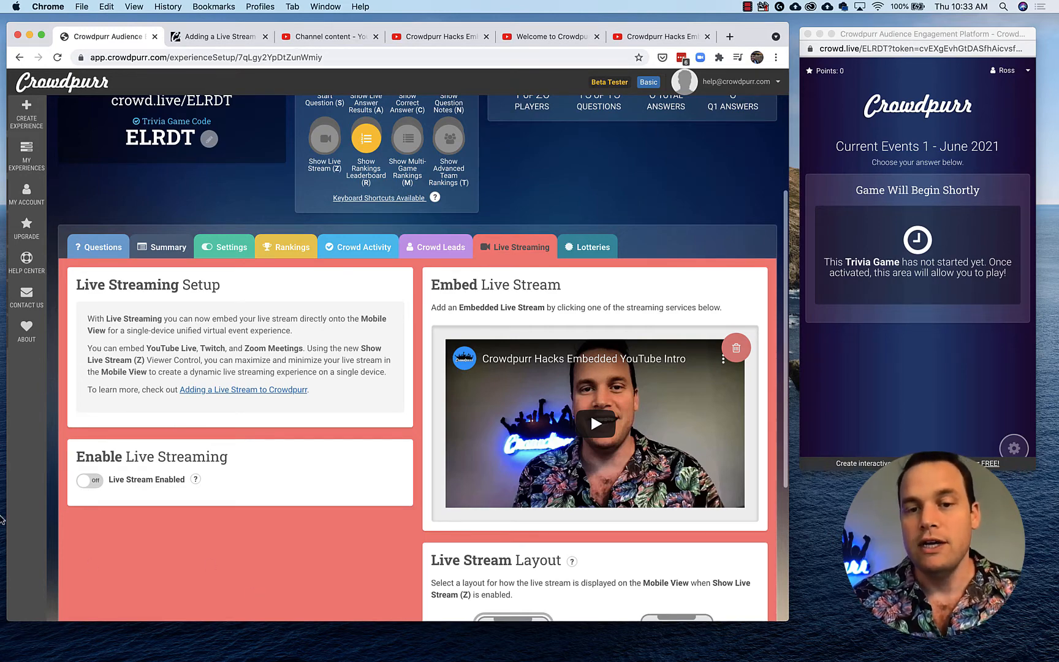
key(ctrl+Up)
key(ctrl+Up)
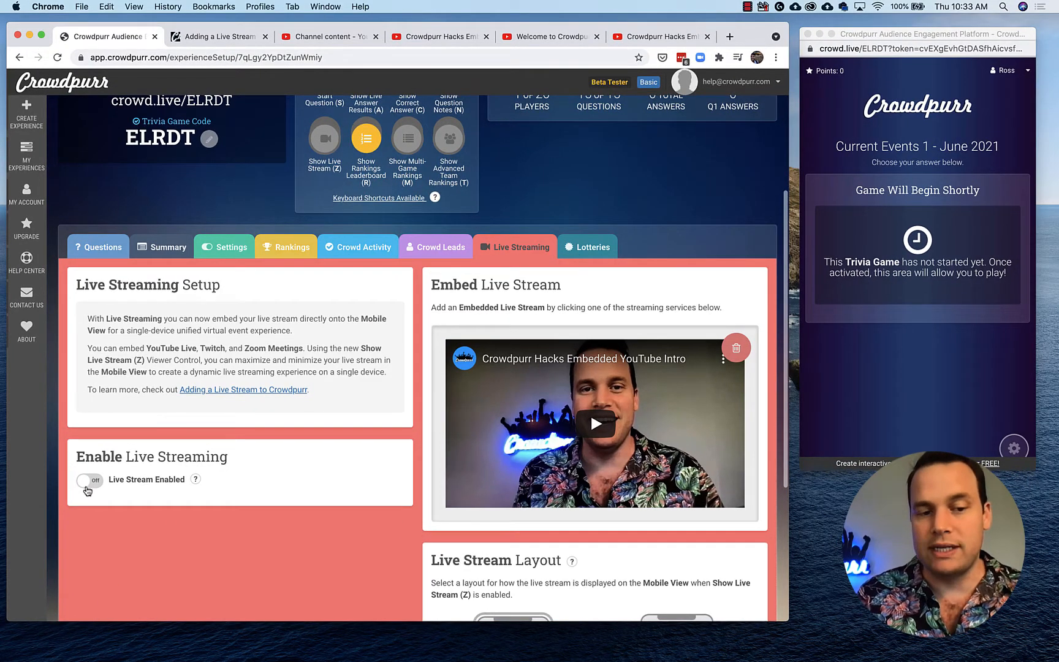
click(87, 481)
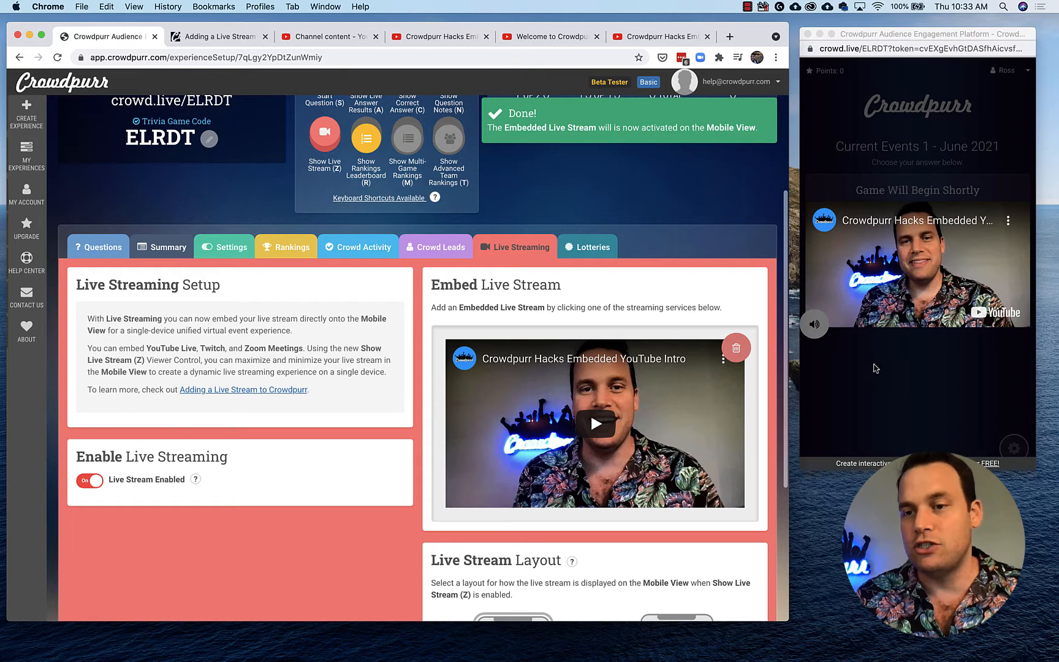
click(825, 330)
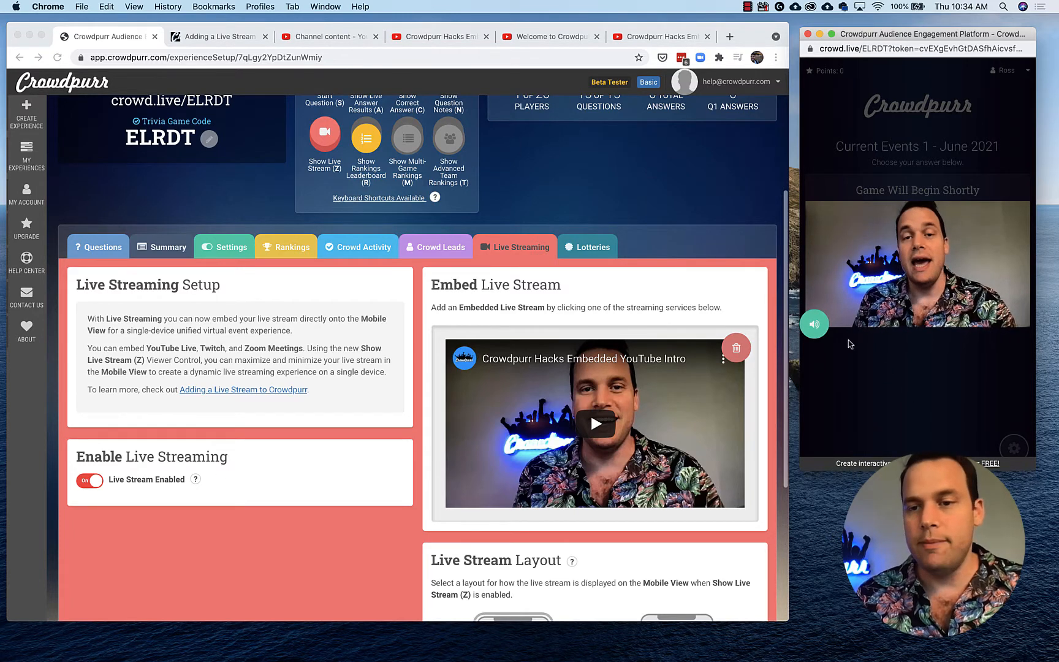
click(94, 484)
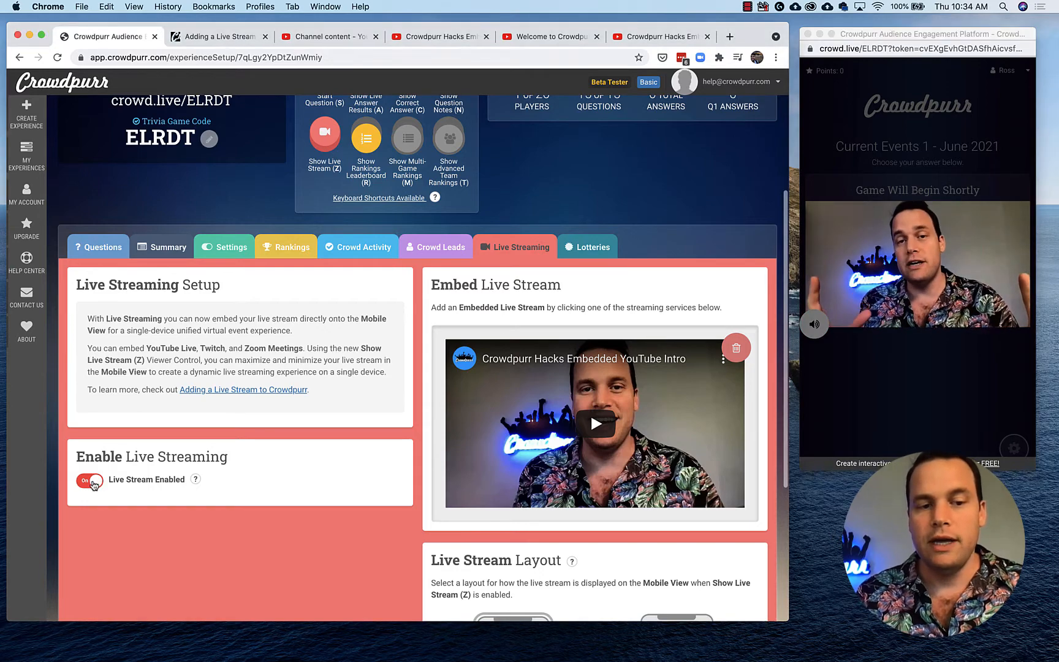
click(94, 484)
scroll(94, 483, up, 4)
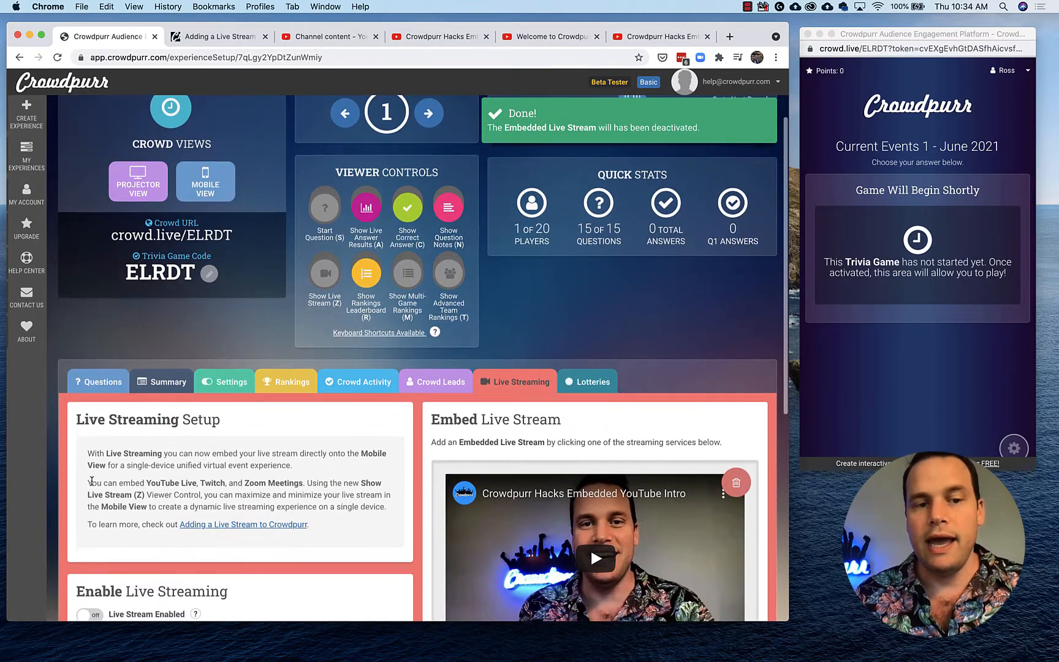
scroll(92, 482, up, 2)
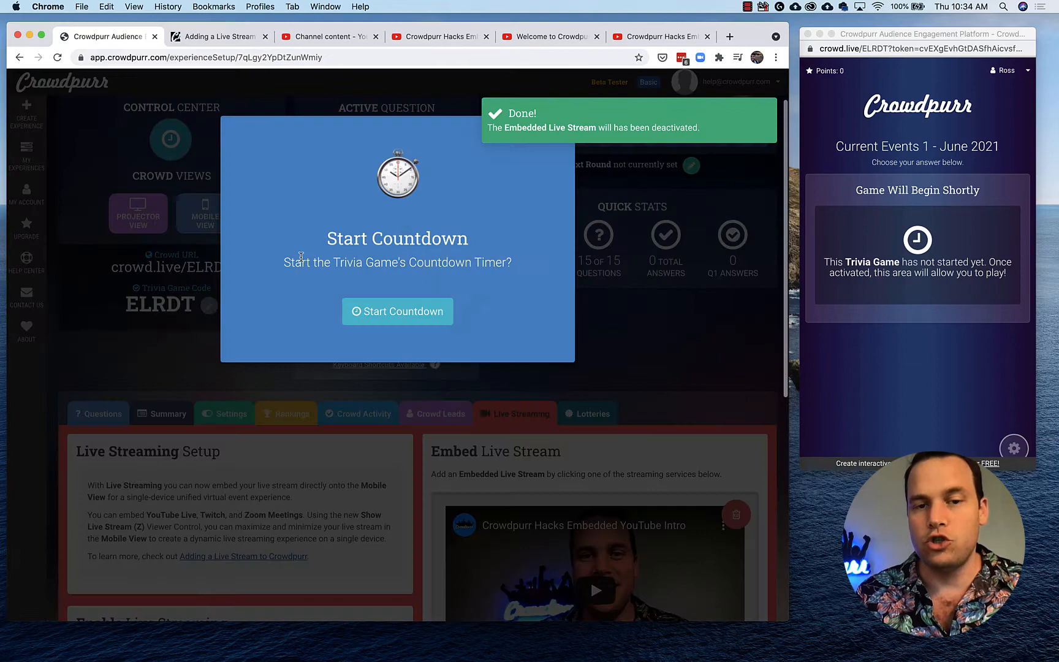
Step: Start the countdown and skip it so the trivia game goes live
click(397, 311)
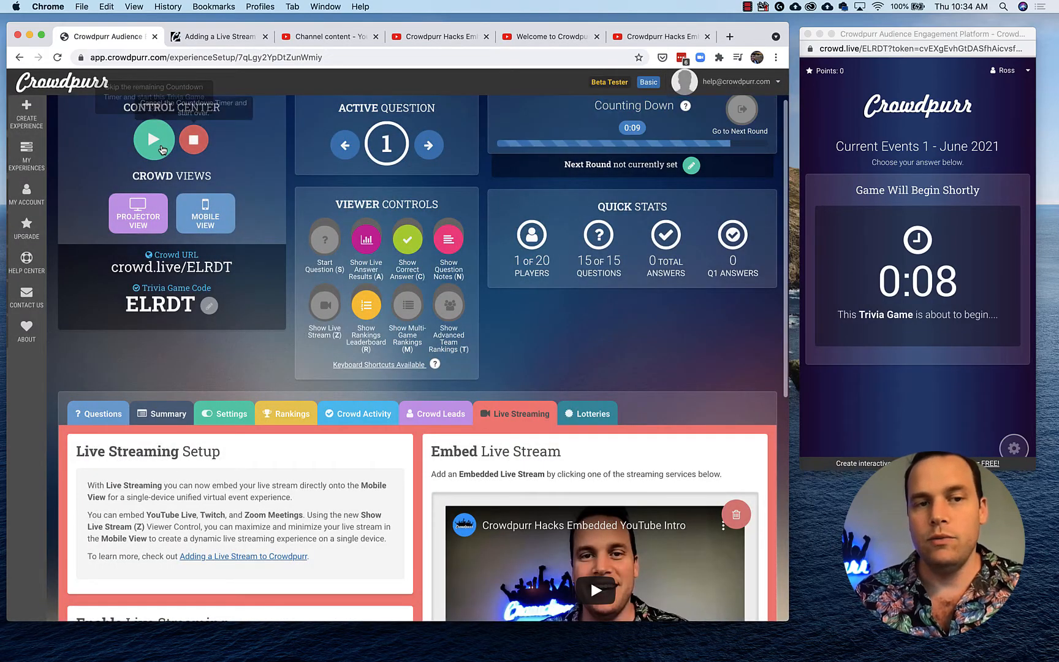
click(629, 111)
click(397, 323)
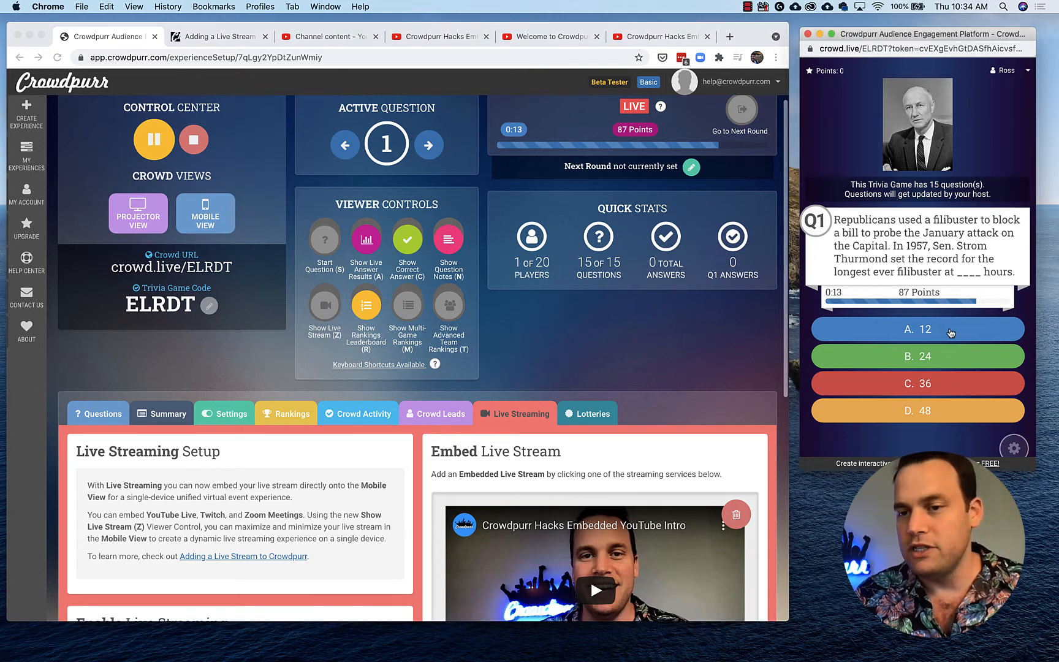
Step: Answer A (12) on question 1 and Cicadas on question 2, then advance the game to question 5
click(918, 329)
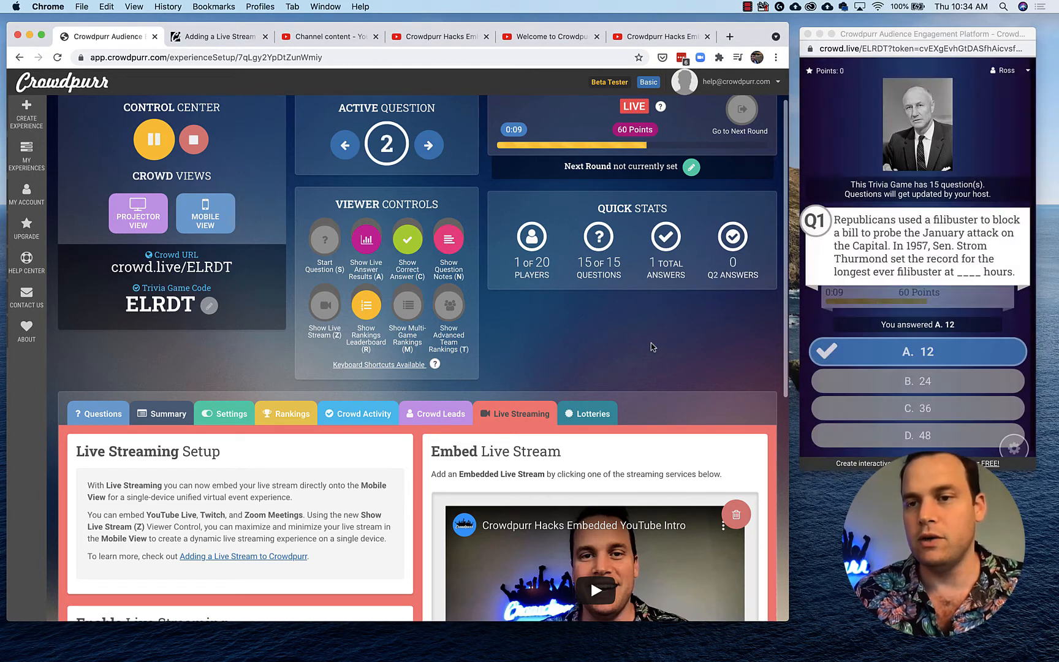
click(942, 331)
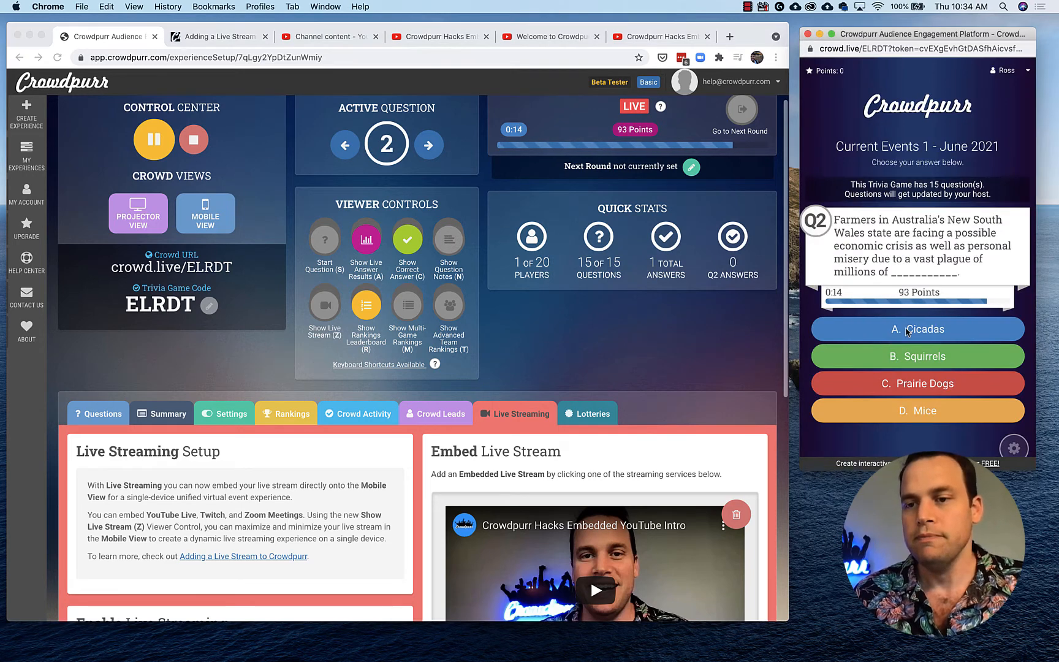
click(908, 331)
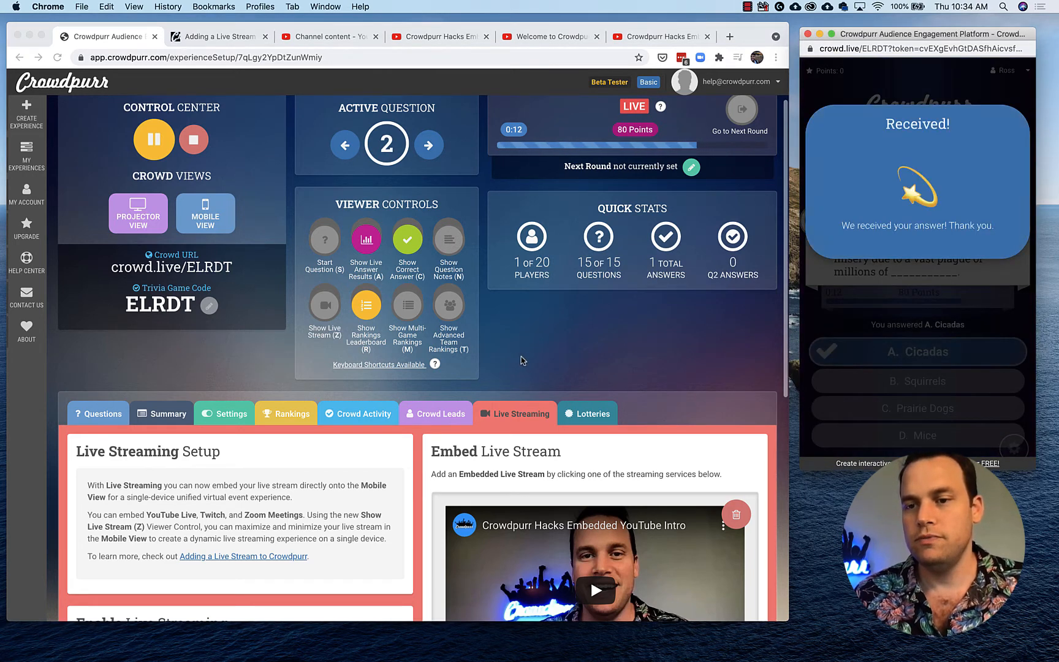
click(521, 360)
key(Right)
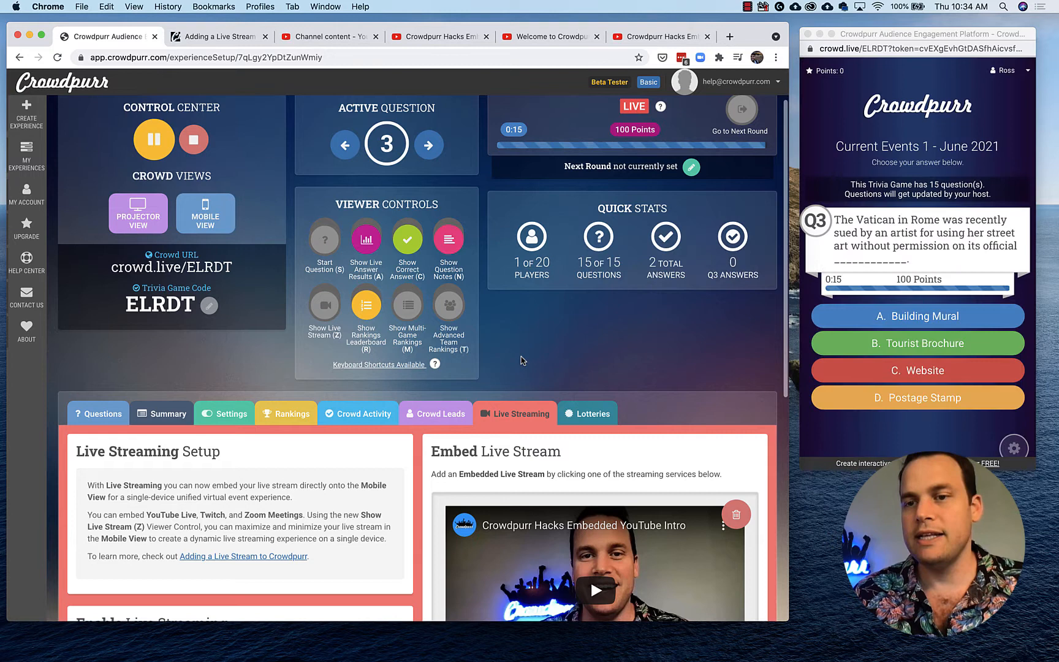
key(Right)
key(Right)
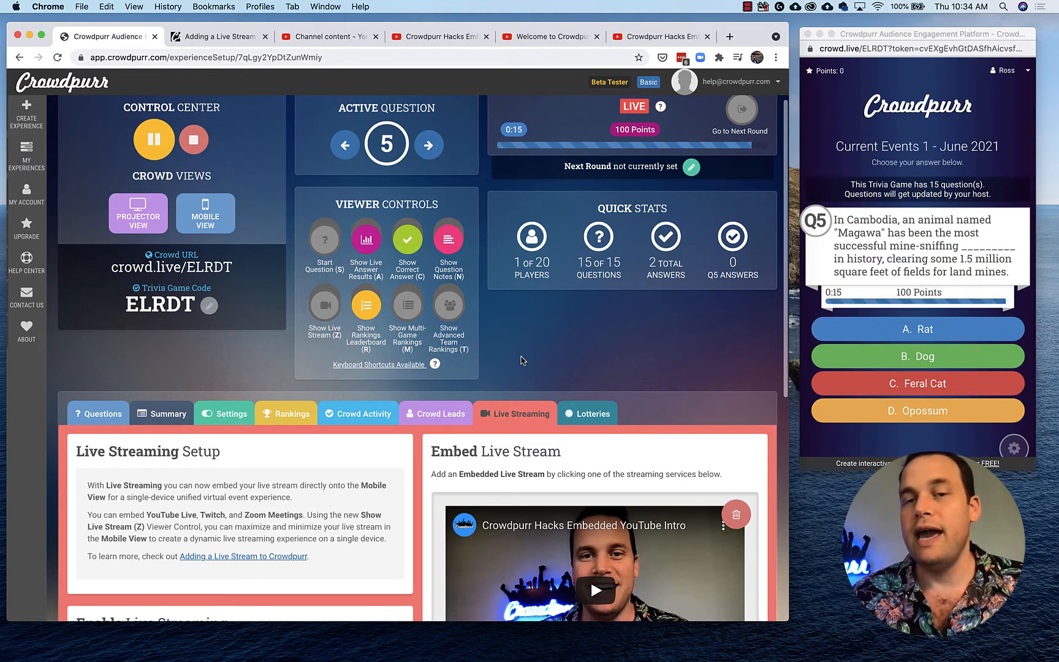
scroll(521, 360, down, 4)
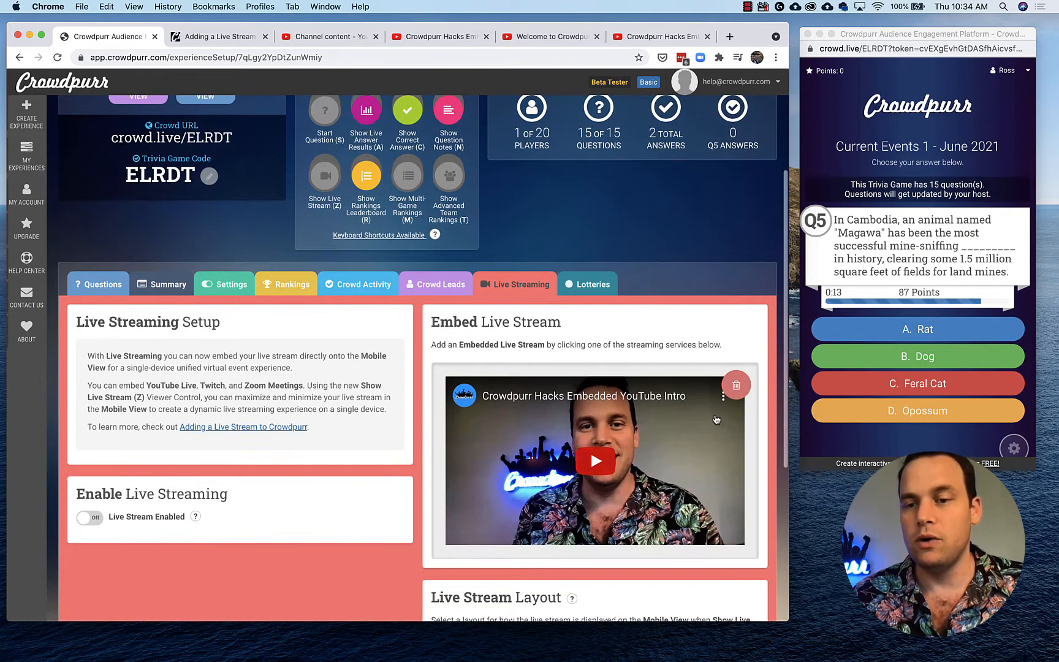
Step: Remove the embedded intro video and copy the Welcome to Crowdpurr video's address from YouTube
click(737, 384)
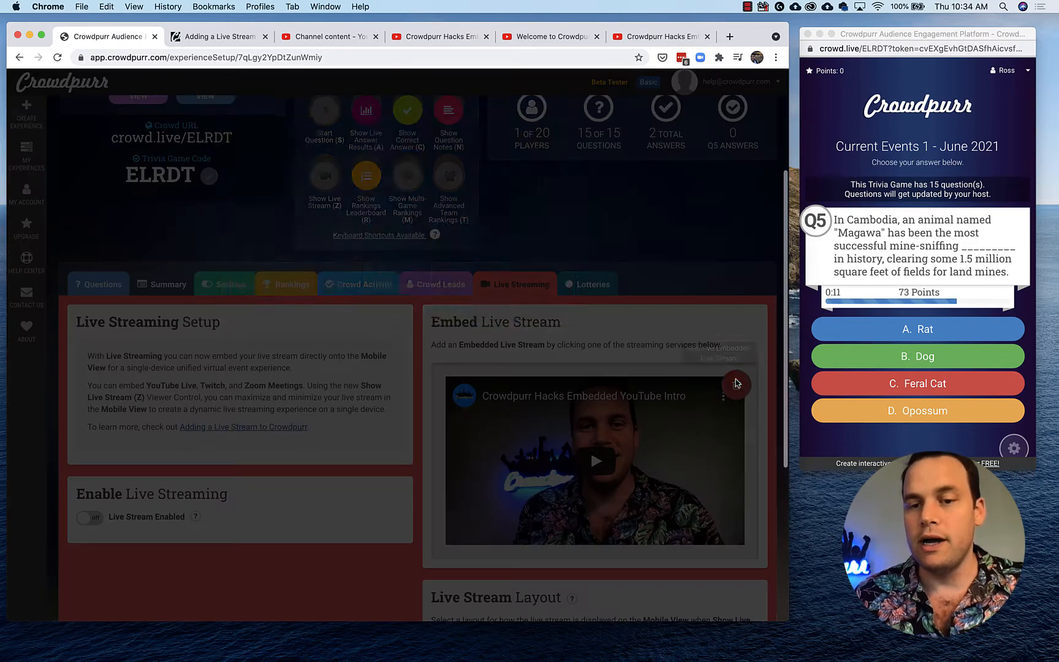
click(404, 275)
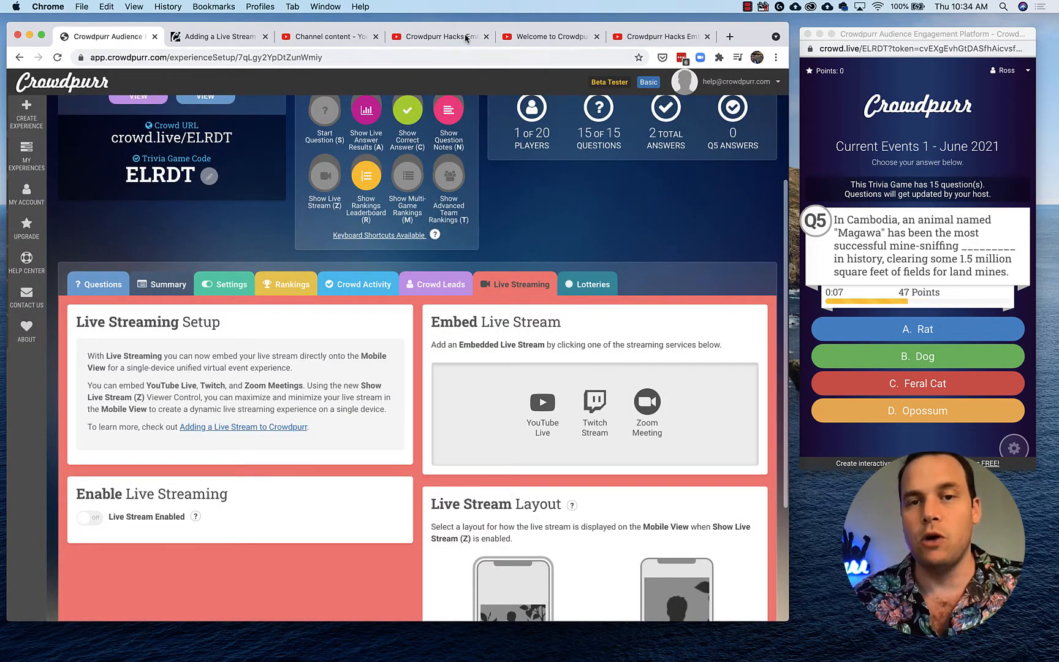
click(538, 38)
click(505, 60)
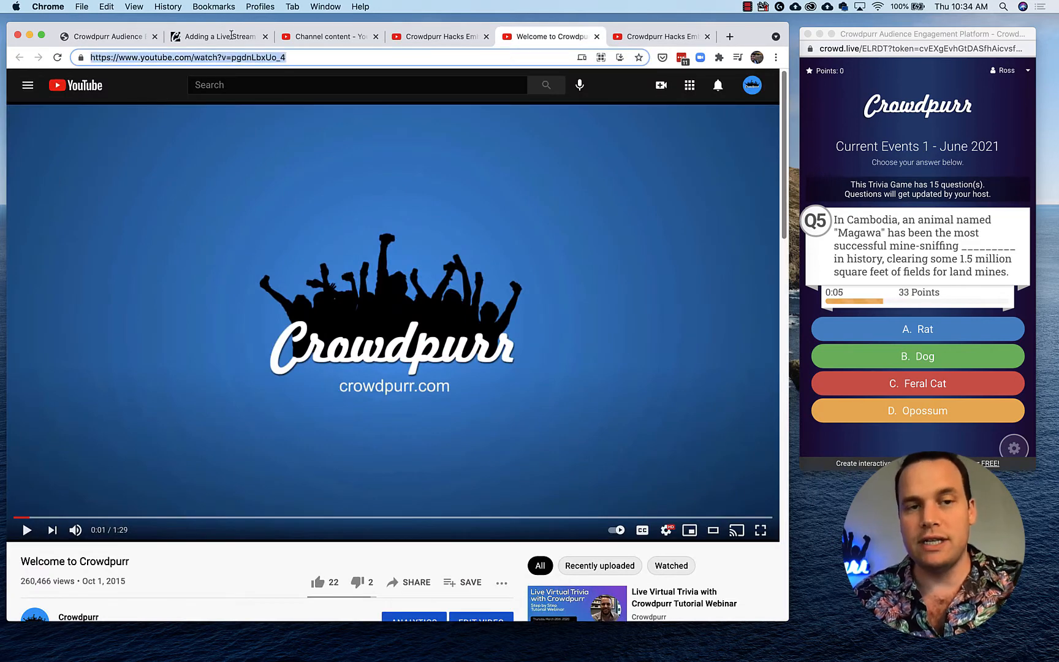
click(108, 37)
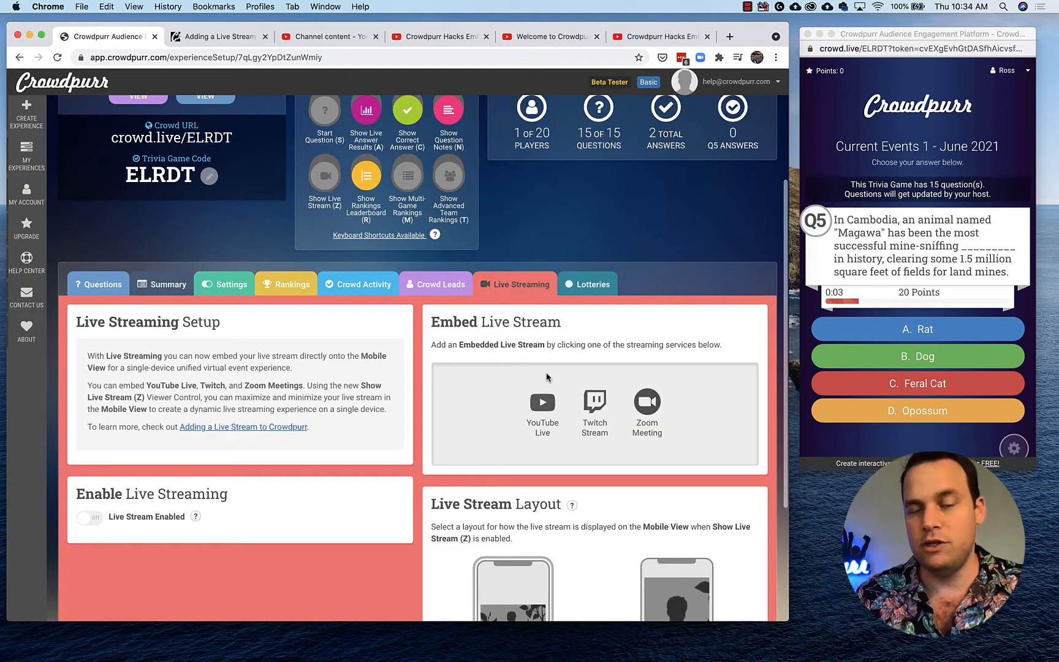
scroll(547, 378, down, 1)
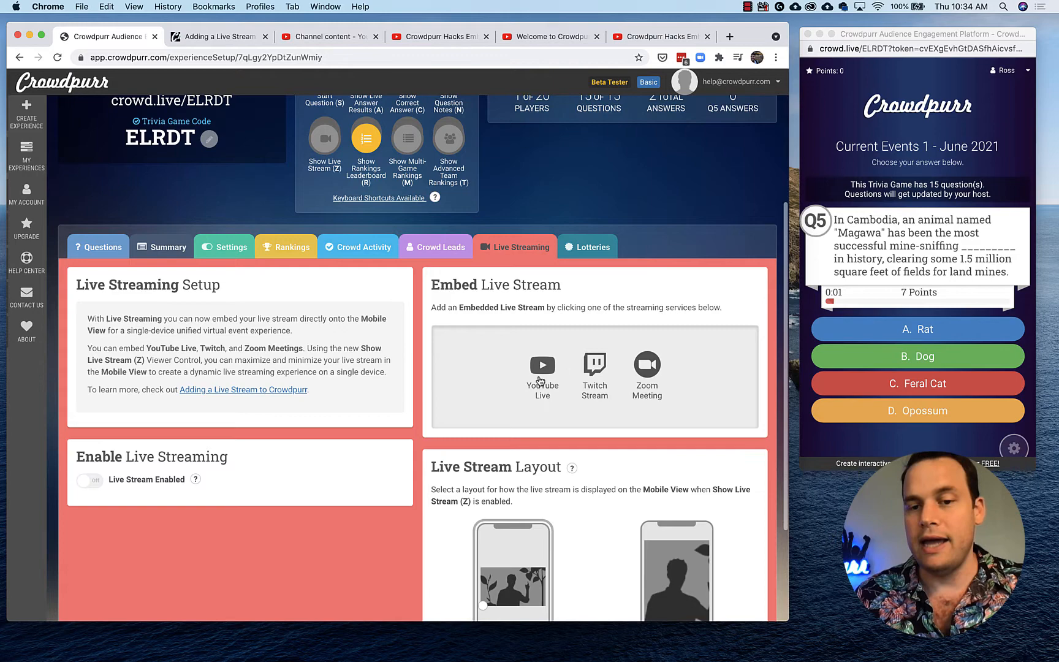
Step: Embed the Welcome to Crowdpurr video as the YouTube live stream
click(542, 375)
click(446, 377)
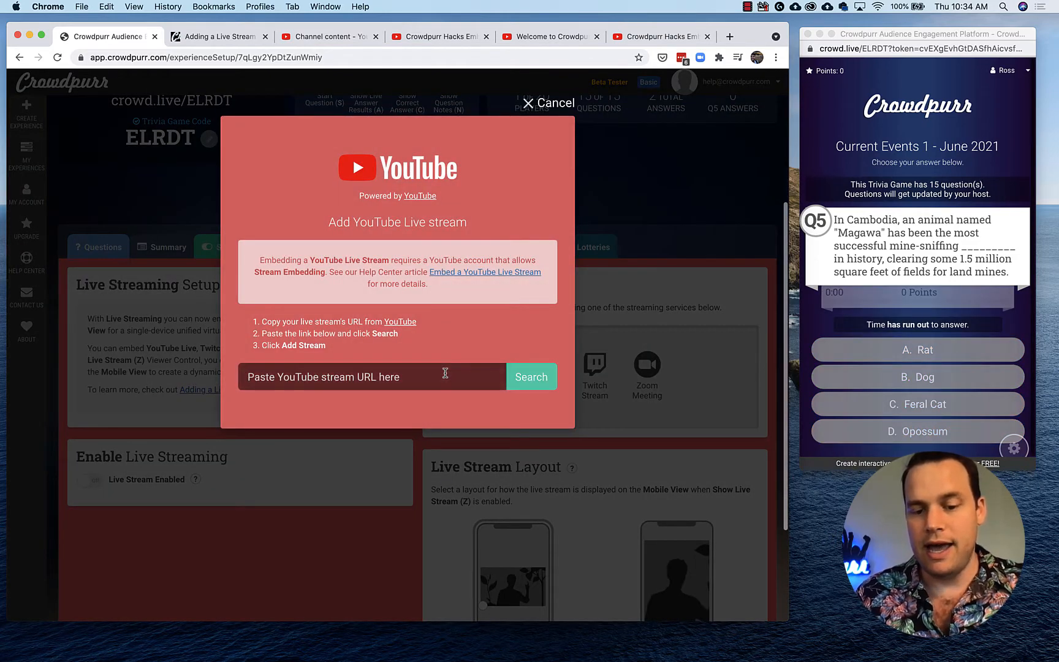
text(https://www.youtube.com/watch?v=pgdnLbxUo_4)
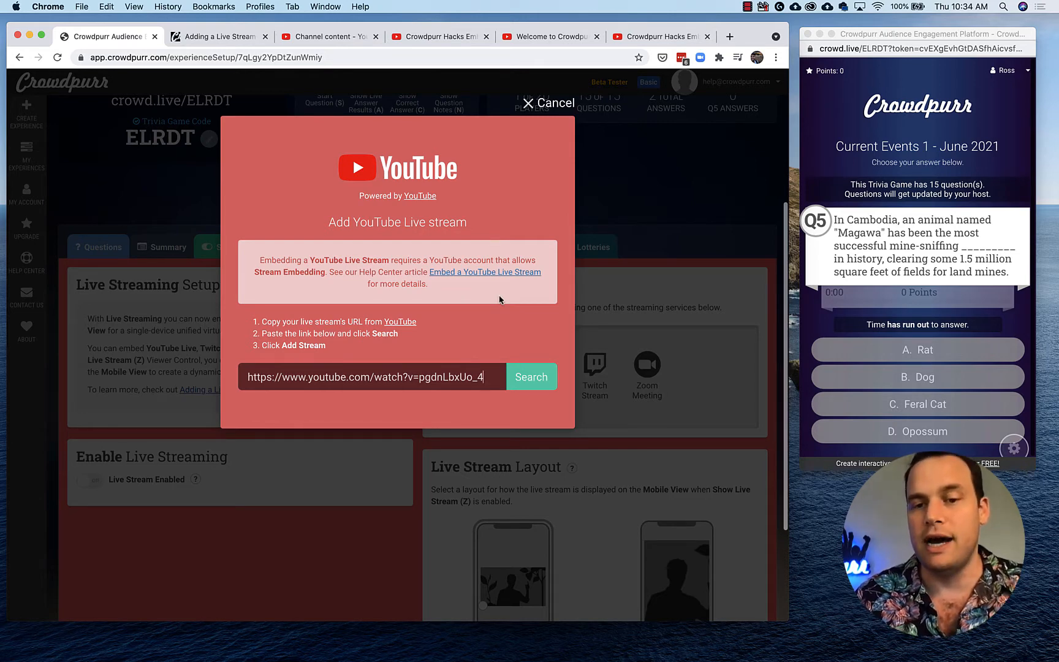
click(531, 377)
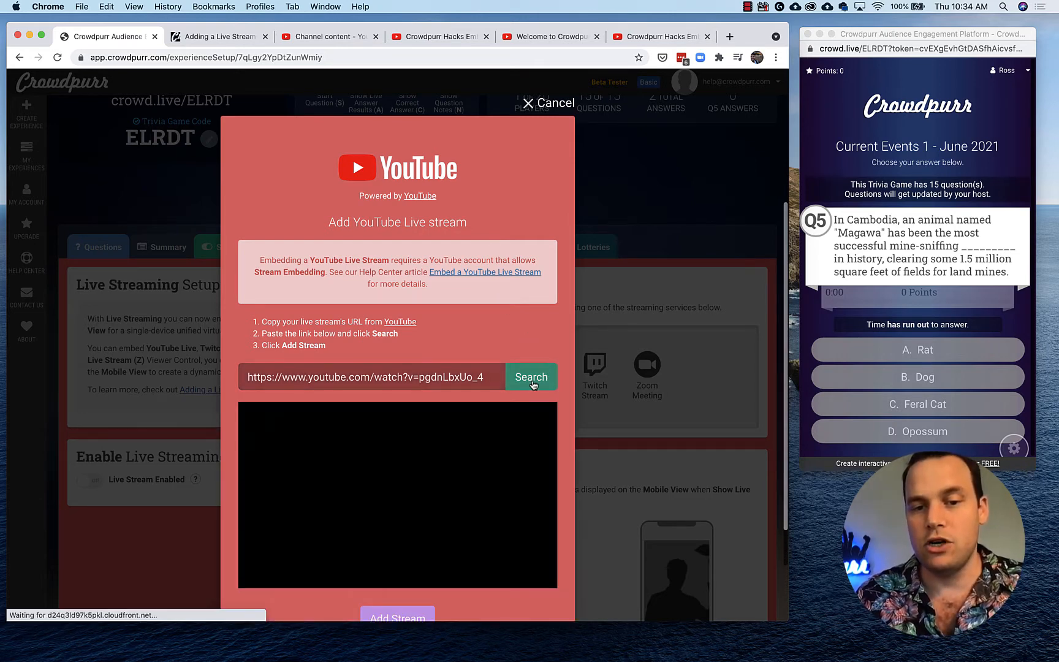
scroll(459, 501, down, 3)
click(397, 557)
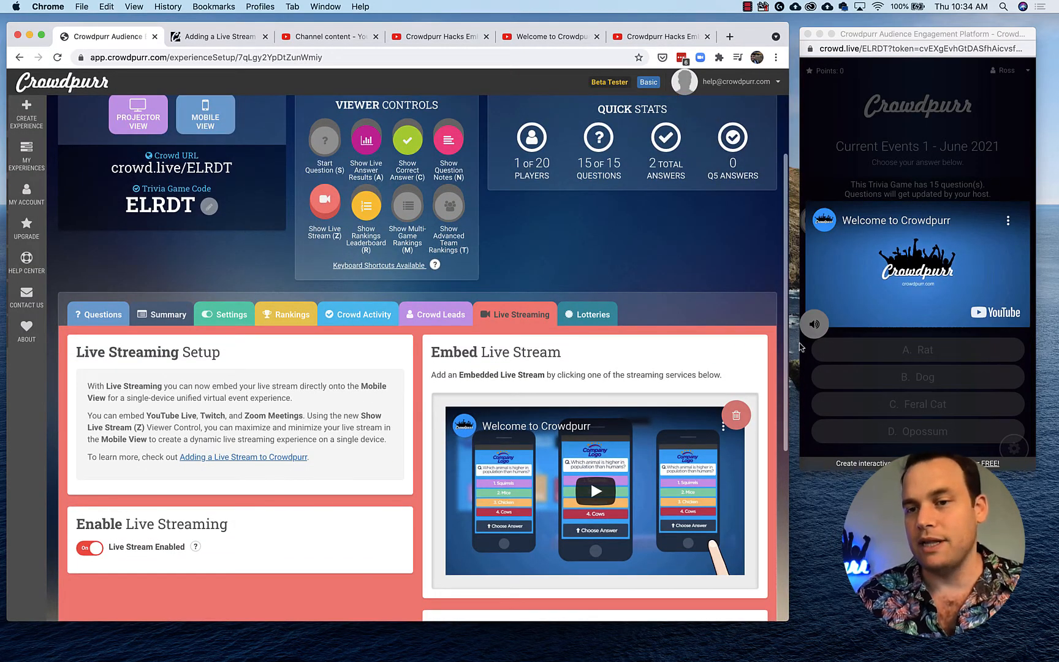
Step: Toggle the mobile video's sound and minimize the live stream to a thumbnail
click(814, 326)
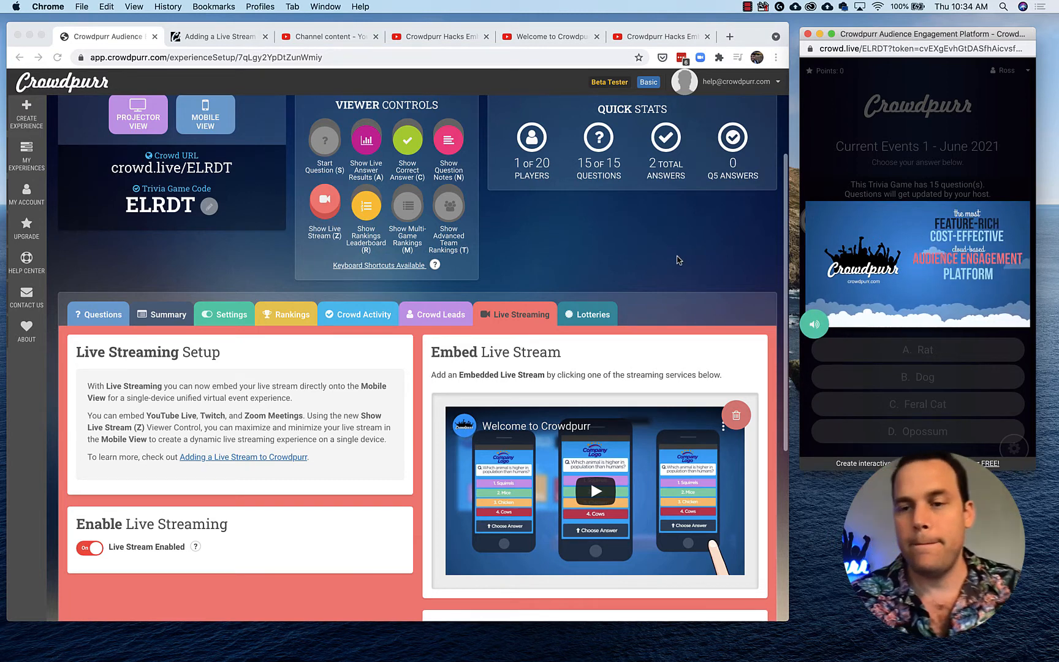
click(814, 327)
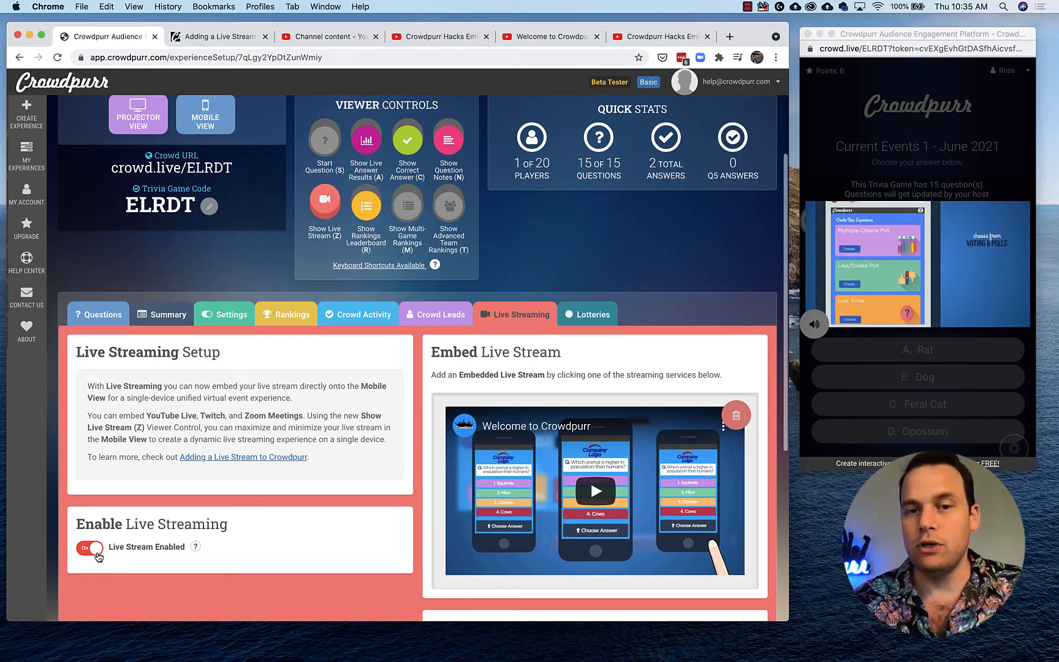
scroll(96, 555, up, 2)
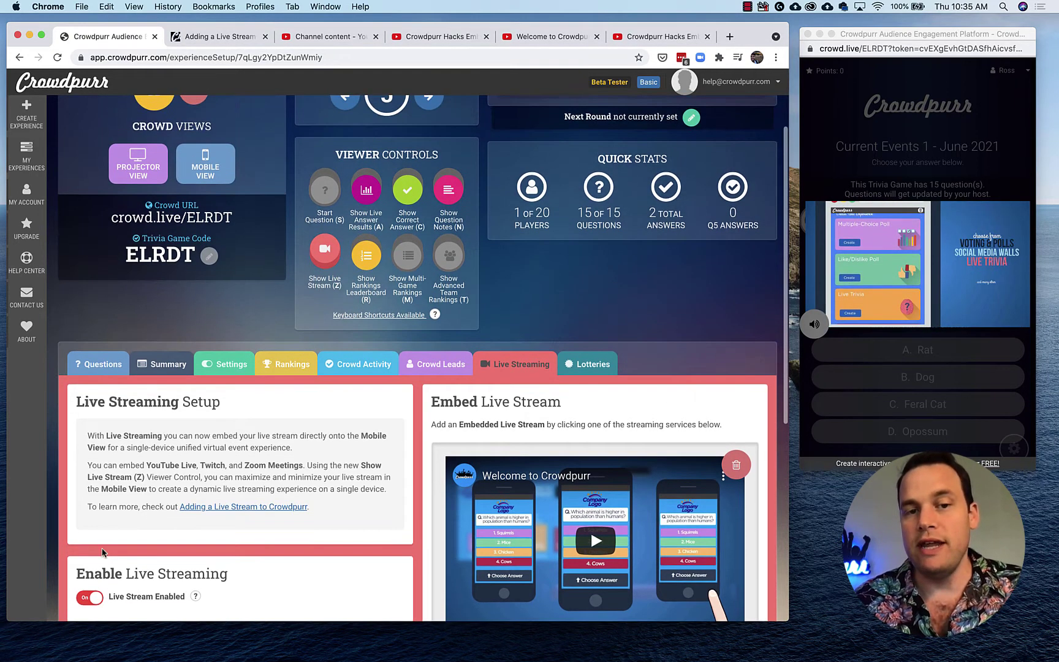
click(324, 255)
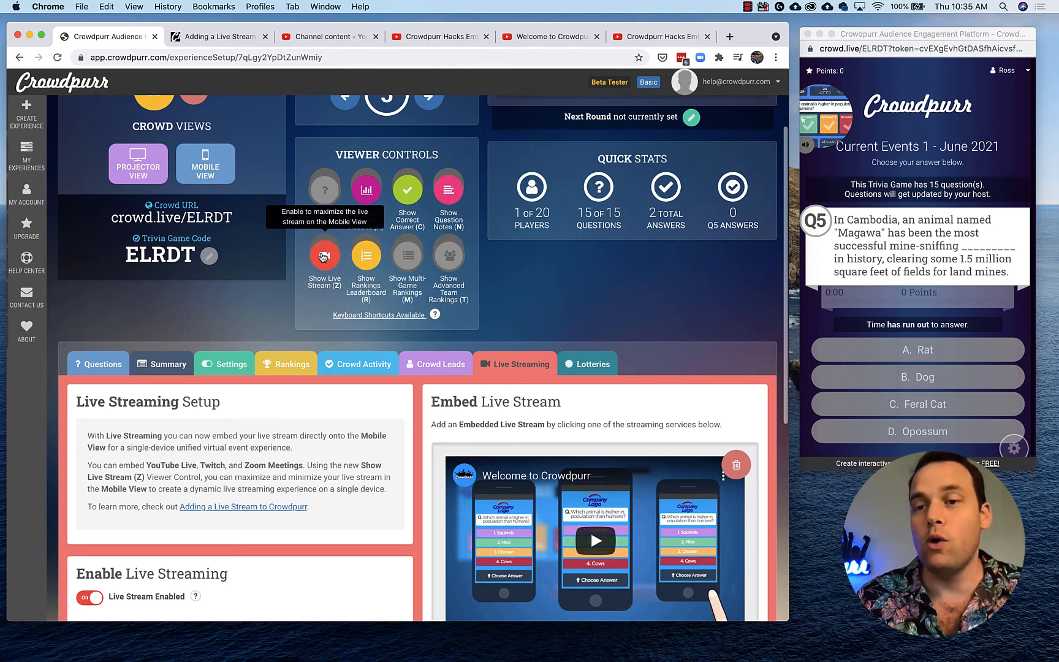
scroll(324, 256, up, 3)
scroll(373, 248, up, 2)
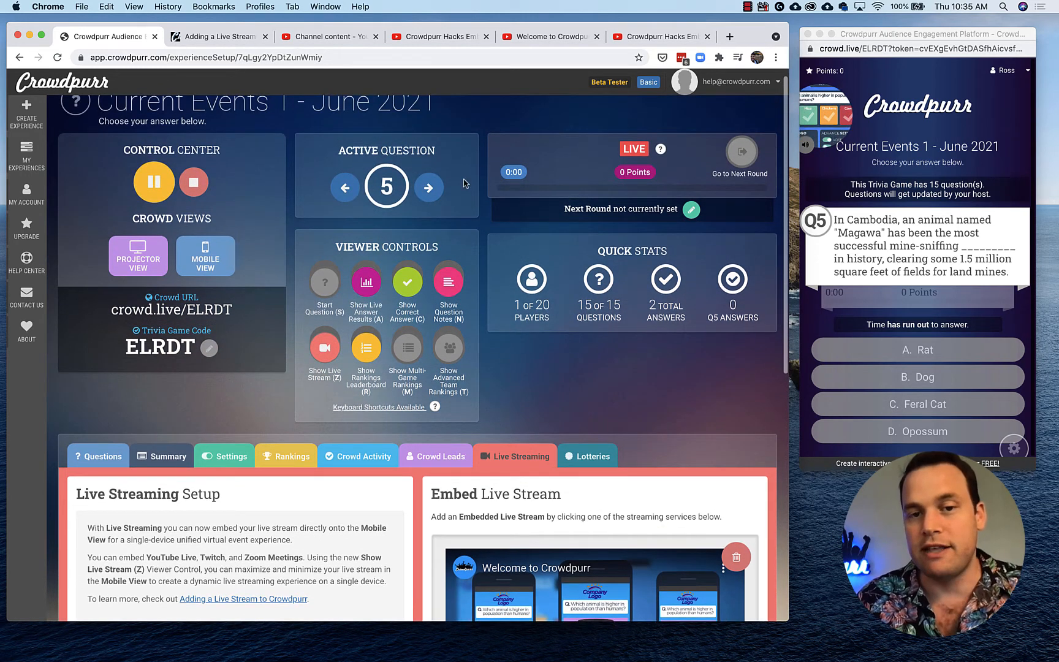
Step: Advance to question 6, then step back to question 4
click(428, 189)
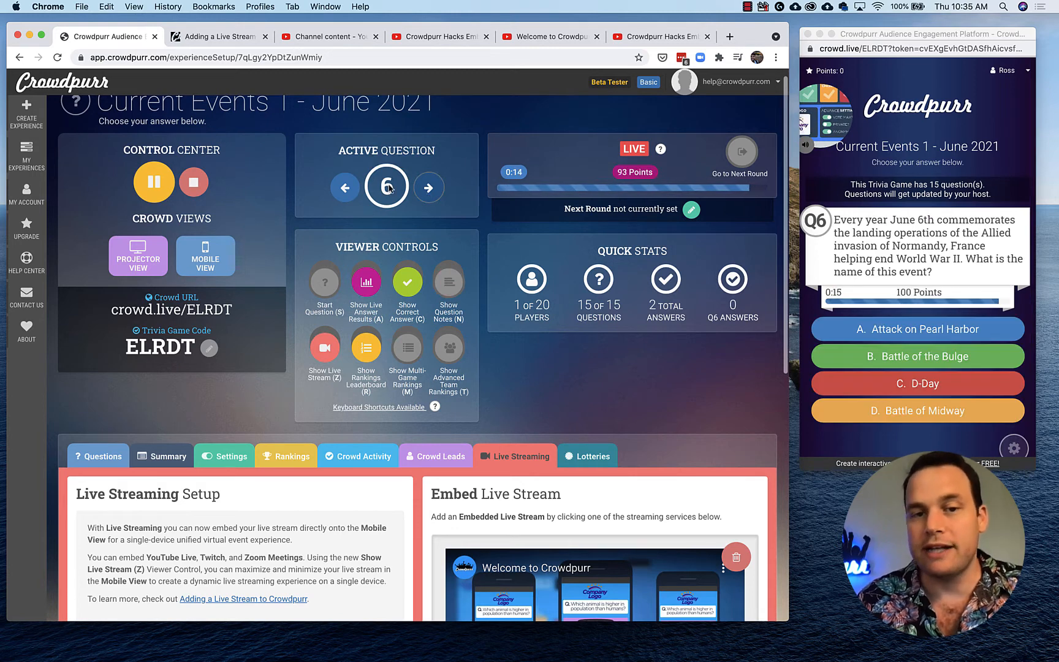
click(346, 187)
click(346, 188)
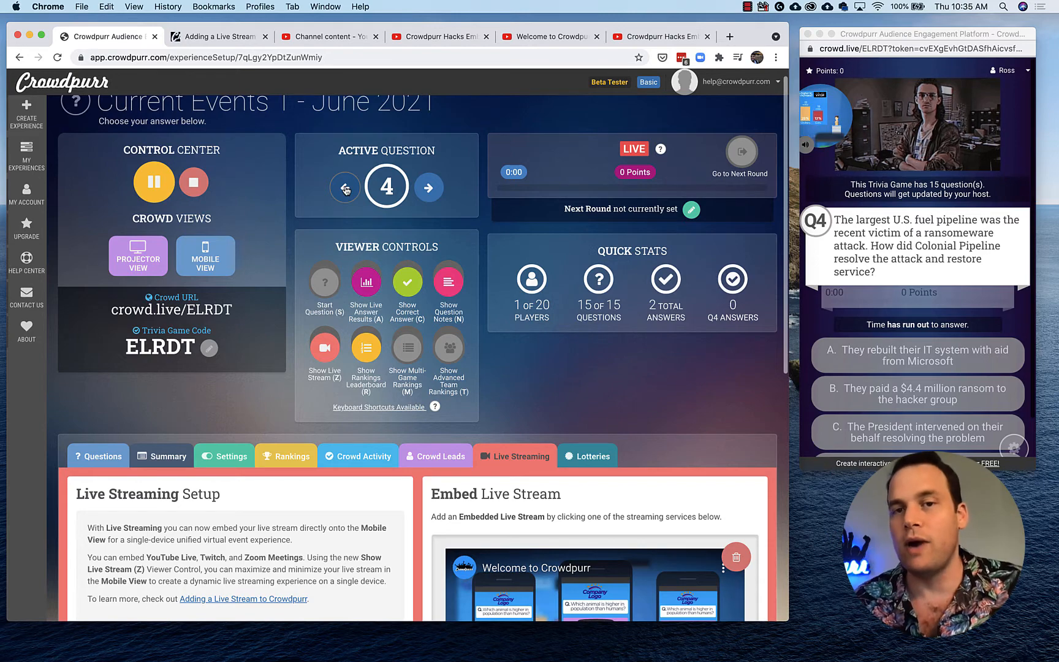
scroll(359, 378, down, 1)
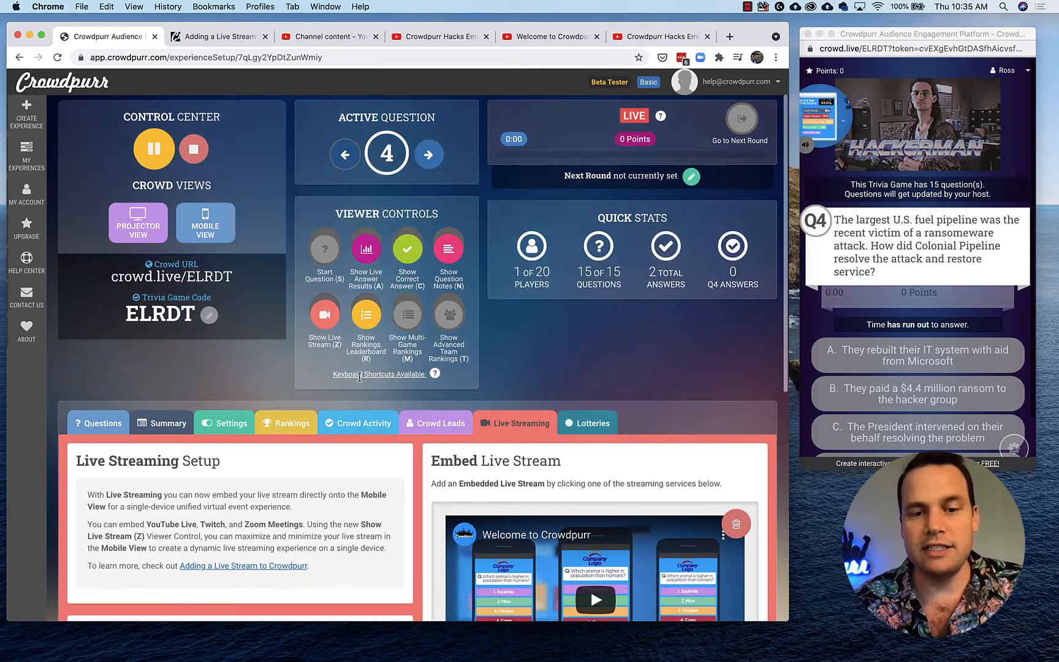
scroll(361, 378, down, 5)
Step: Switch live streaming off, advance to question 6 and answer Attack on Pearl Harbor as the player
click(91, 487)
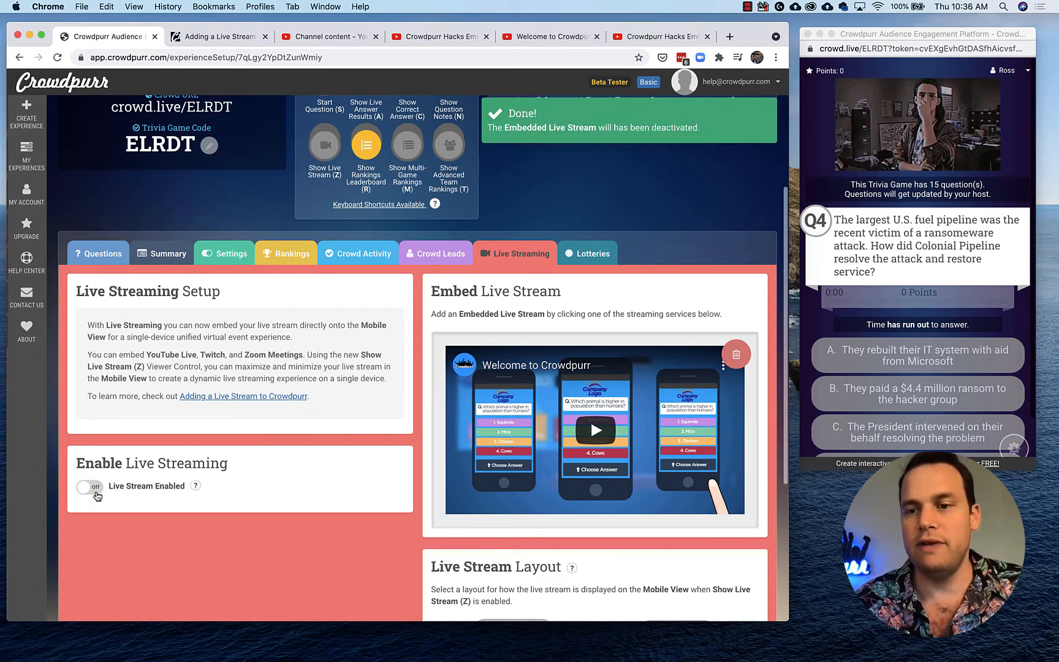
scroll(360, 378, up, 4)
click(428, 106)
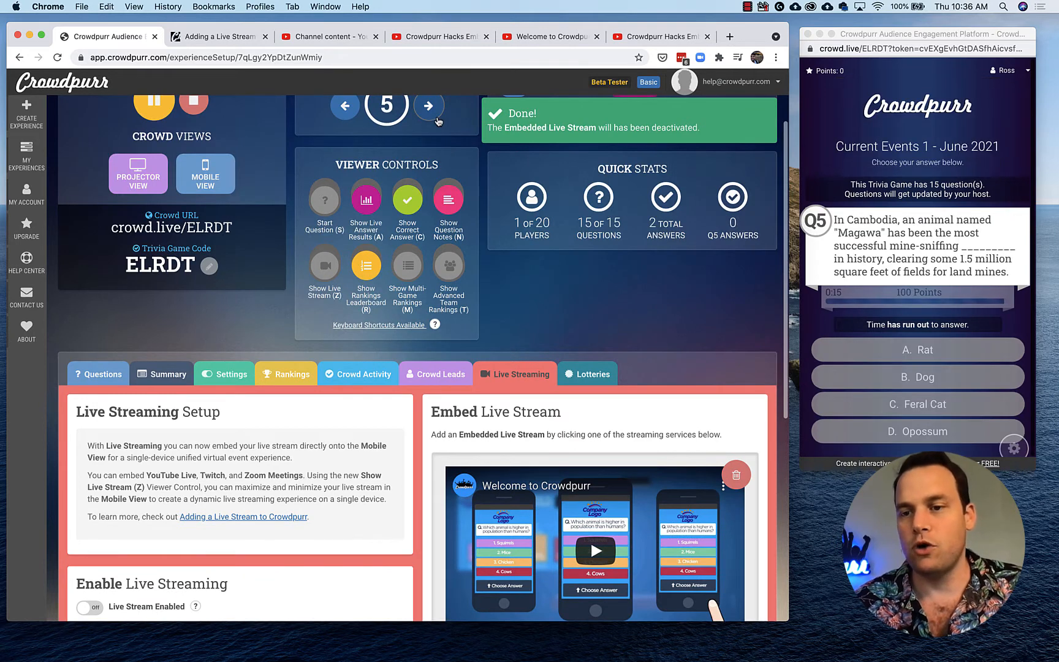
click(428, 106)
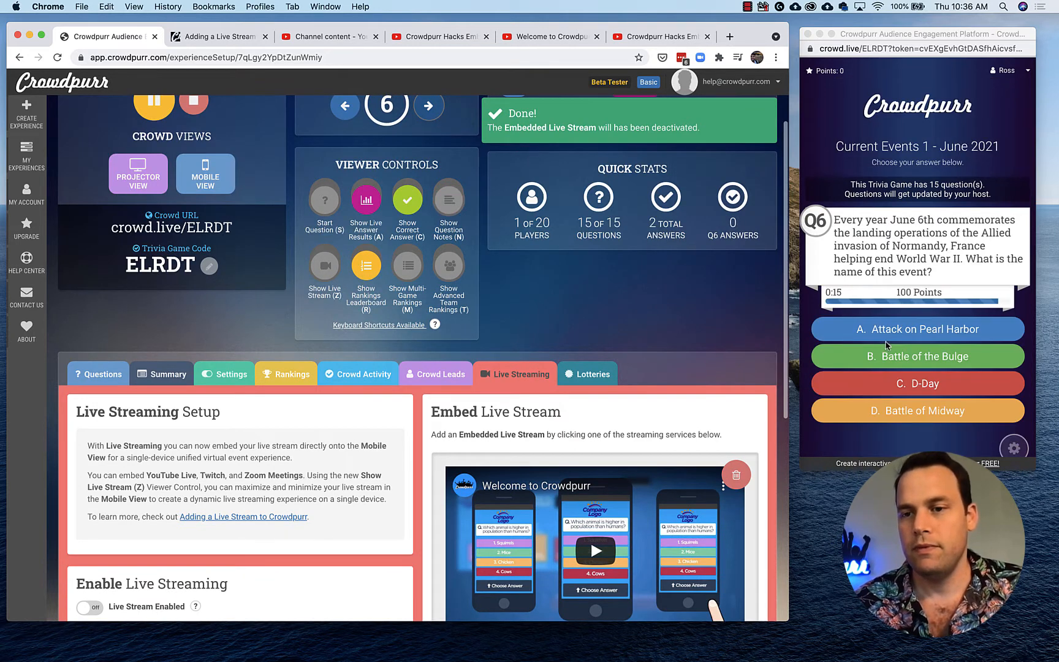
click(906, 342)
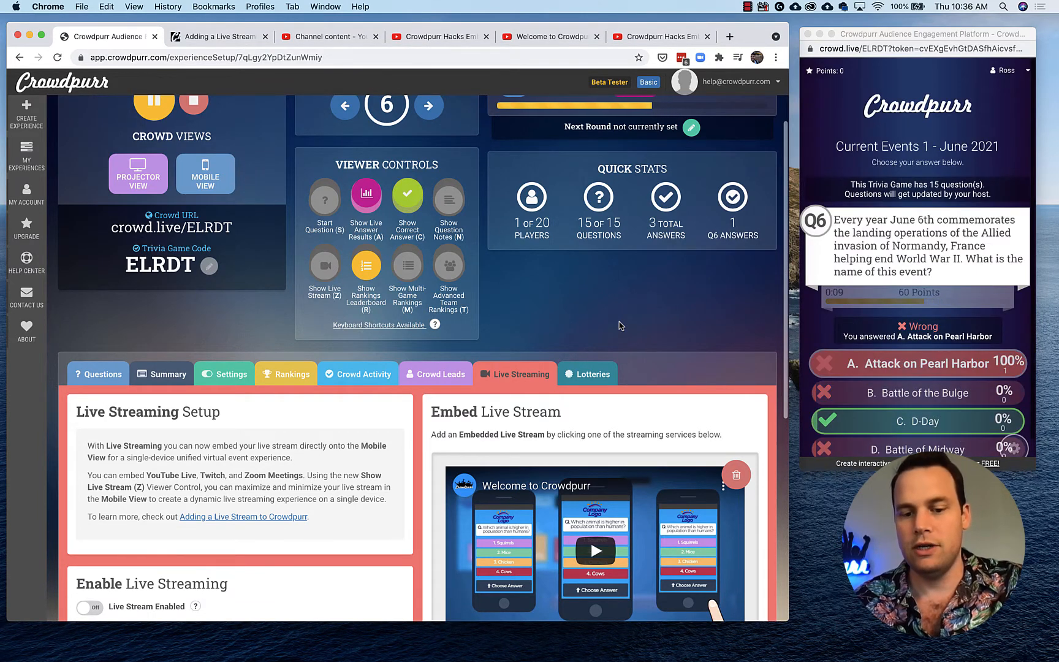
Step: Finish the trivia game and look at the YouTube outro video page
click(196, 107)
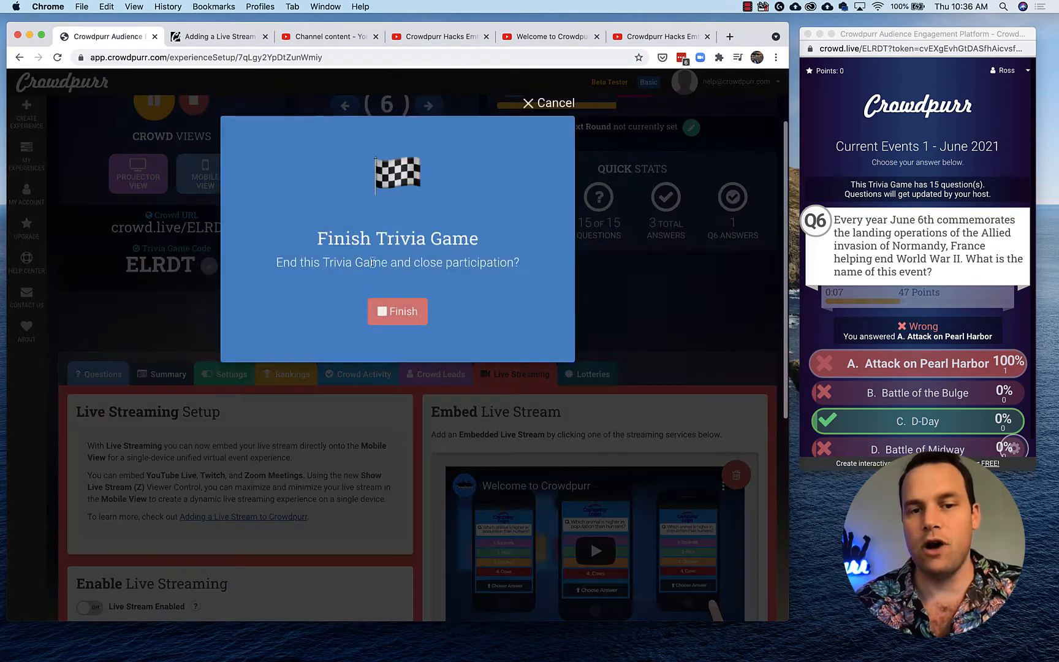
click(407, 314)
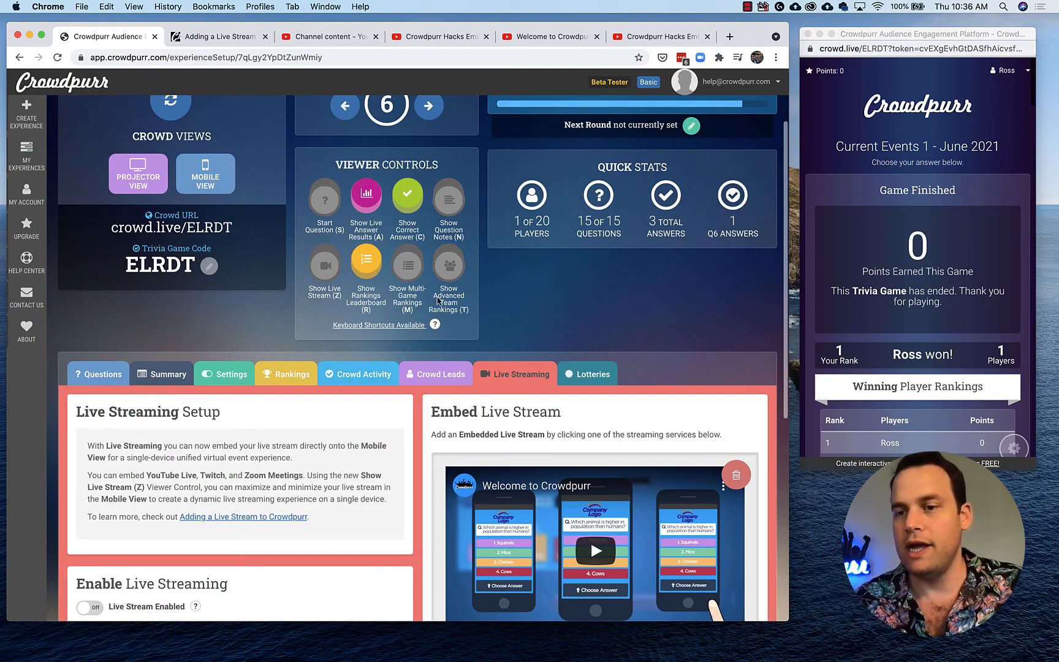
scroll(846, 225, down, 3)
scroll(846, 225, down, 3)
scroll(846, 225, down, 2)
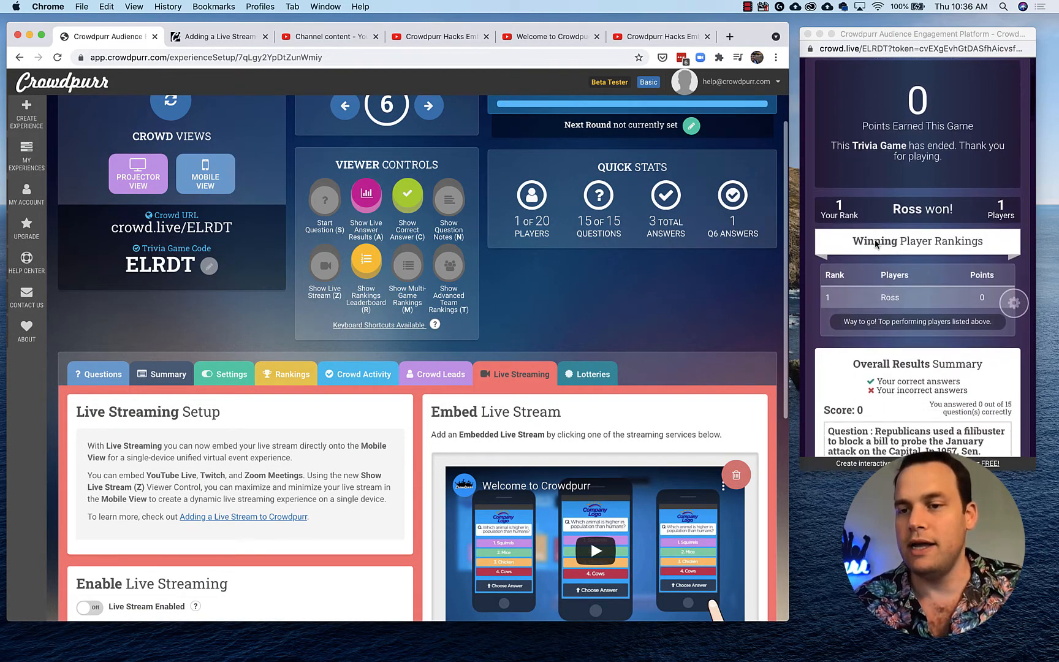
scroll(875, 243, up, 6)
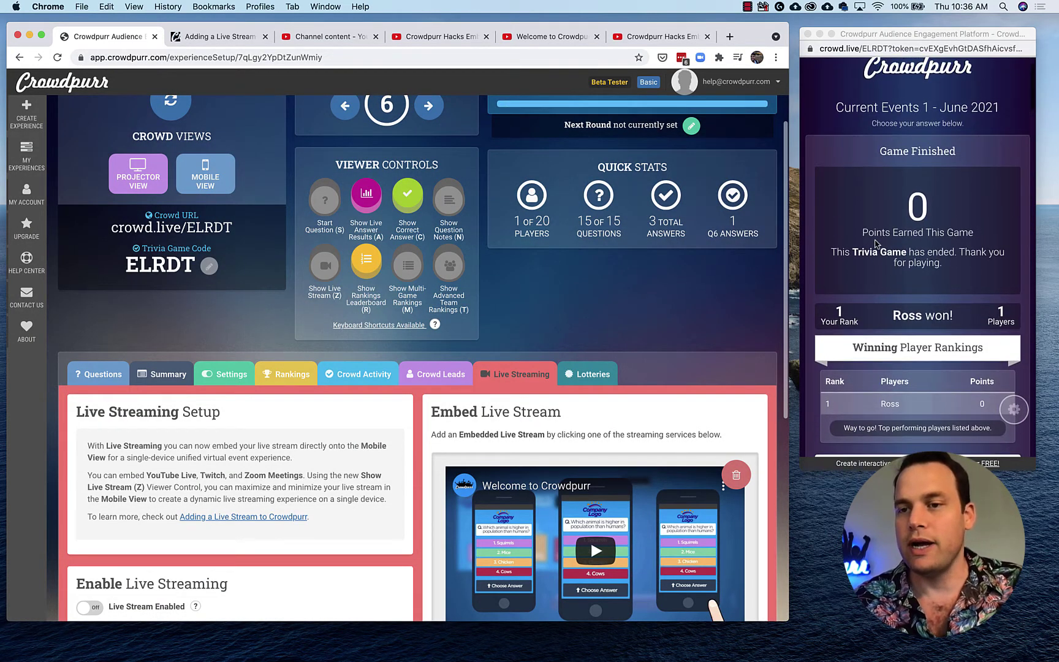
click(658, 36)
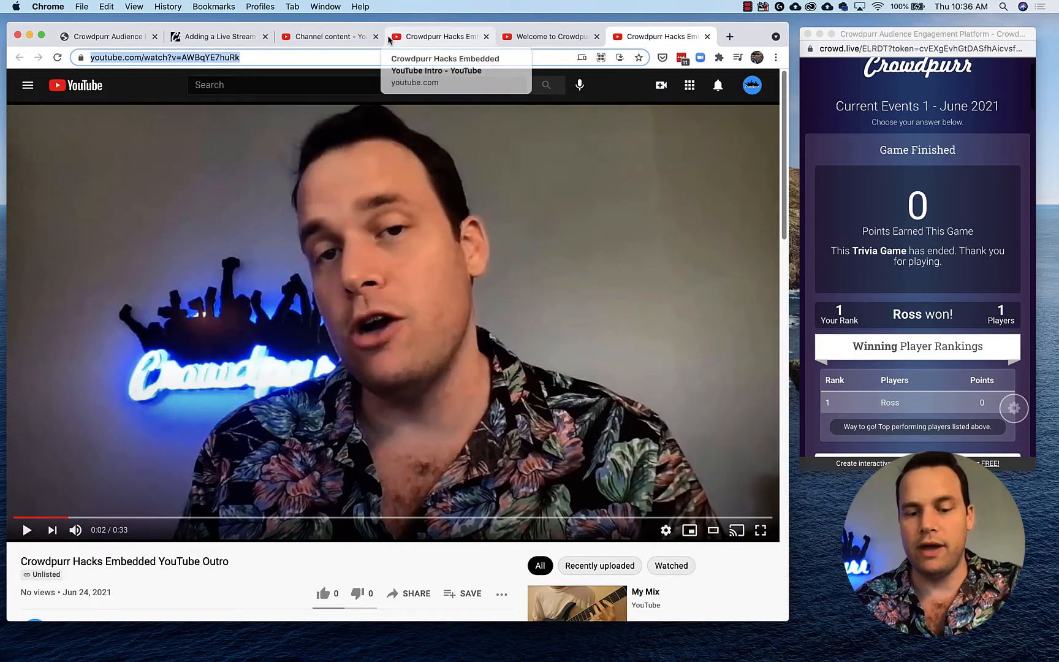
Step: Remove the currently embedded intermission video from the experience setup
click(108, 36)
scroll(589, 540, down, 2)
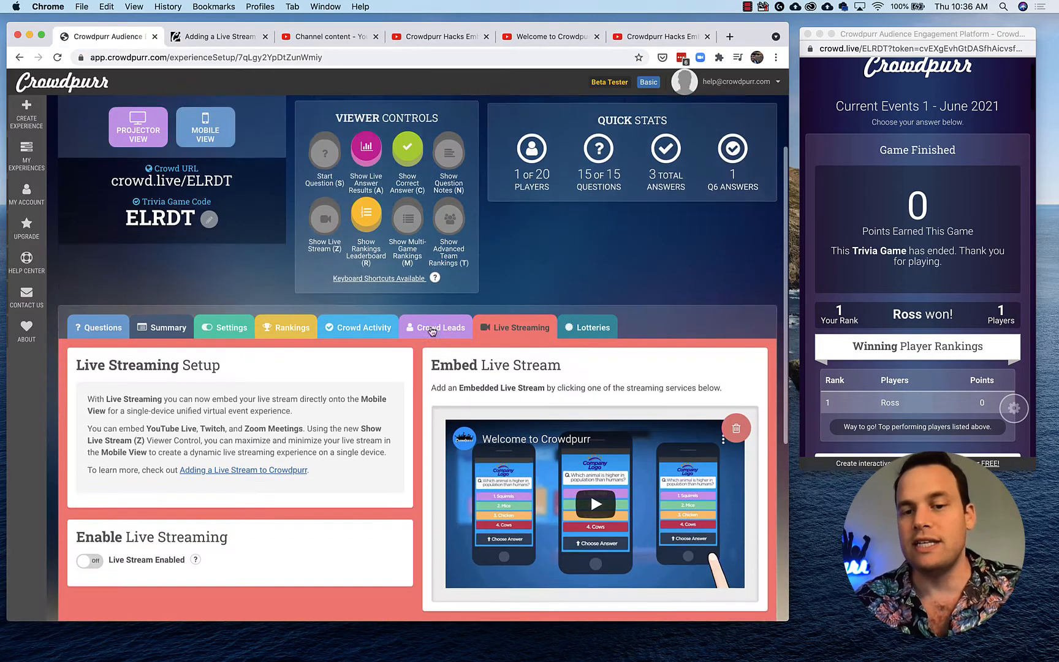
scroll(432, 330, down, 1)
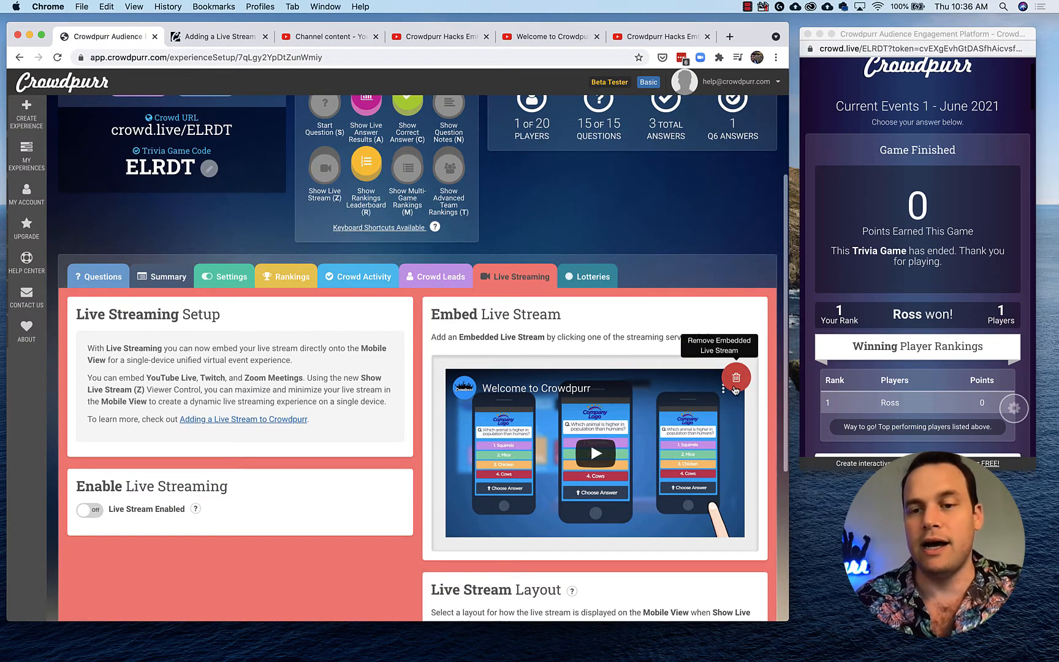
click(736, 379)
click(397, 277)
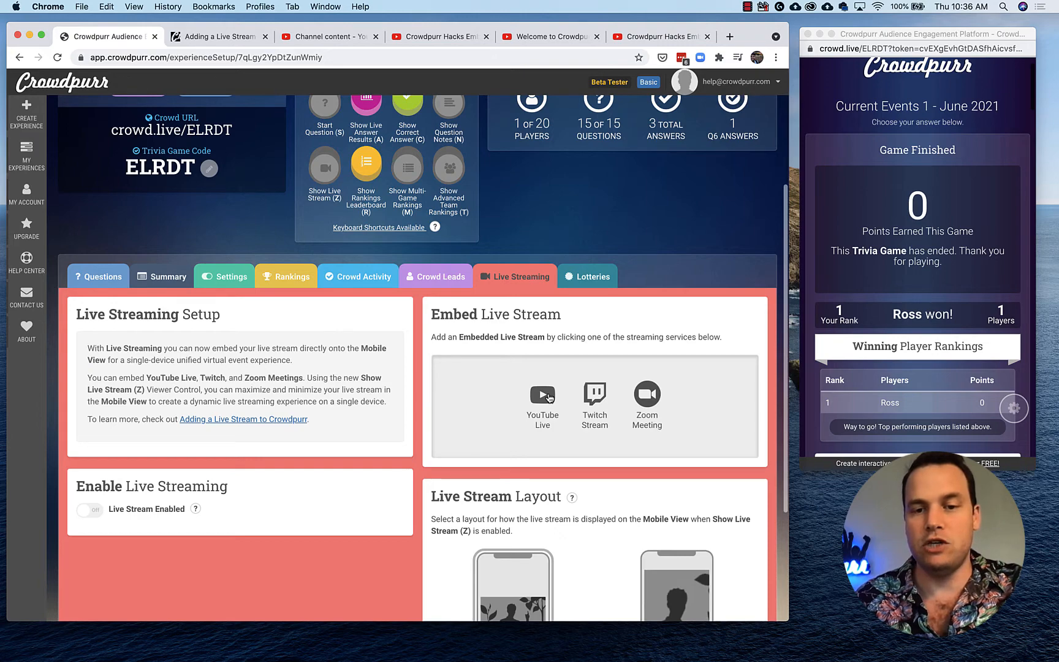
Step: Add the pasted outro YouTube video URL as the new live stream
click(546, 396)
click(372, 377)
text(https://www.youtube.com/watch?v=AWBqYE7huRk)
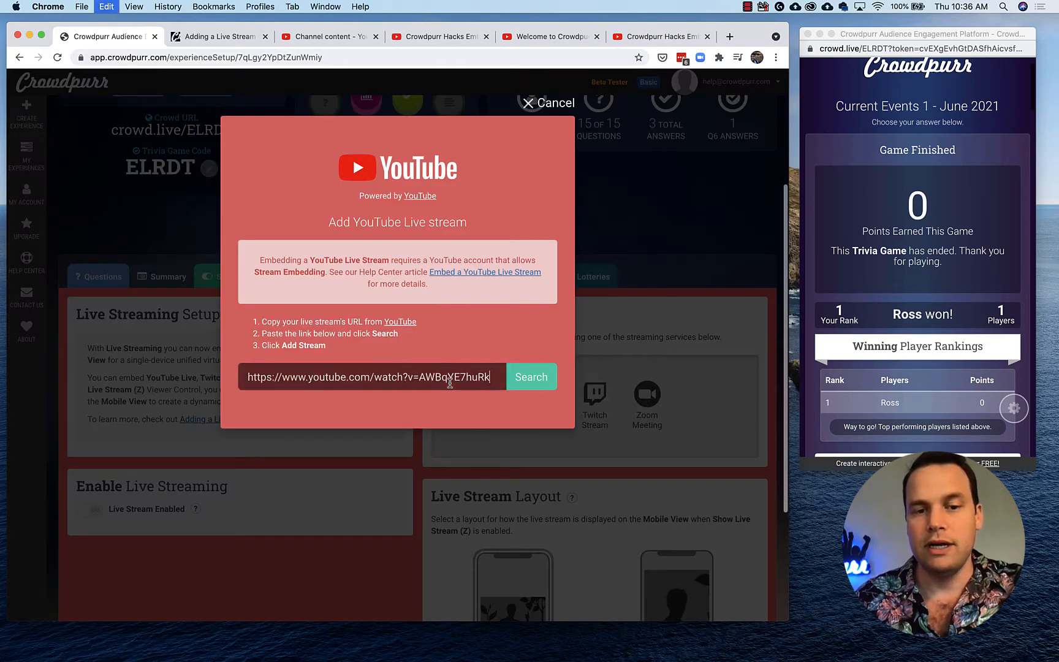
click(530, 376)
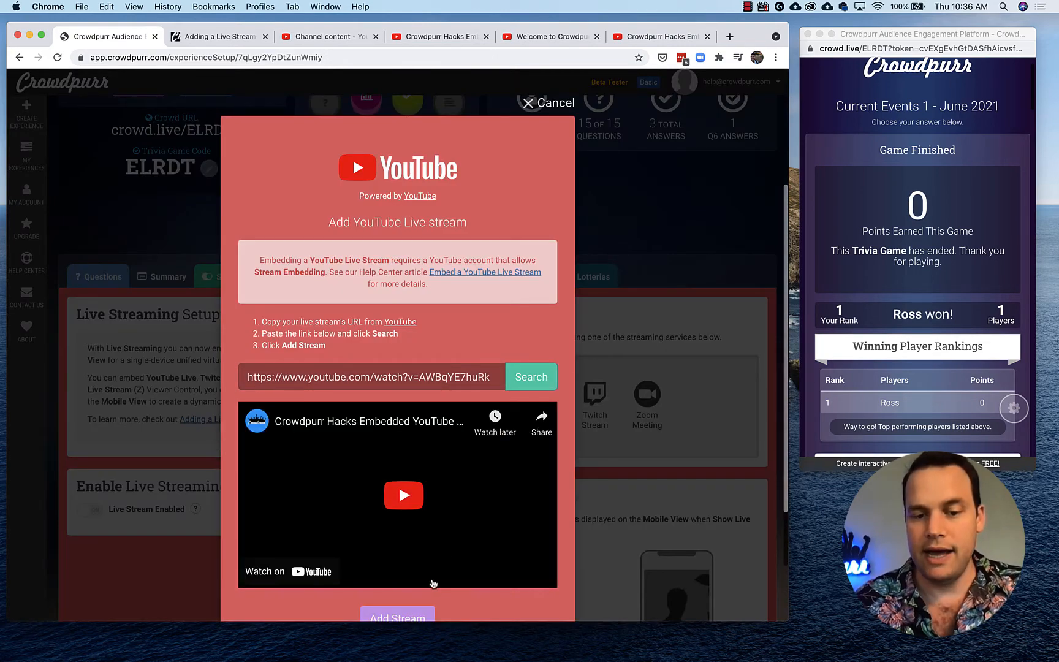
click(397, 617)
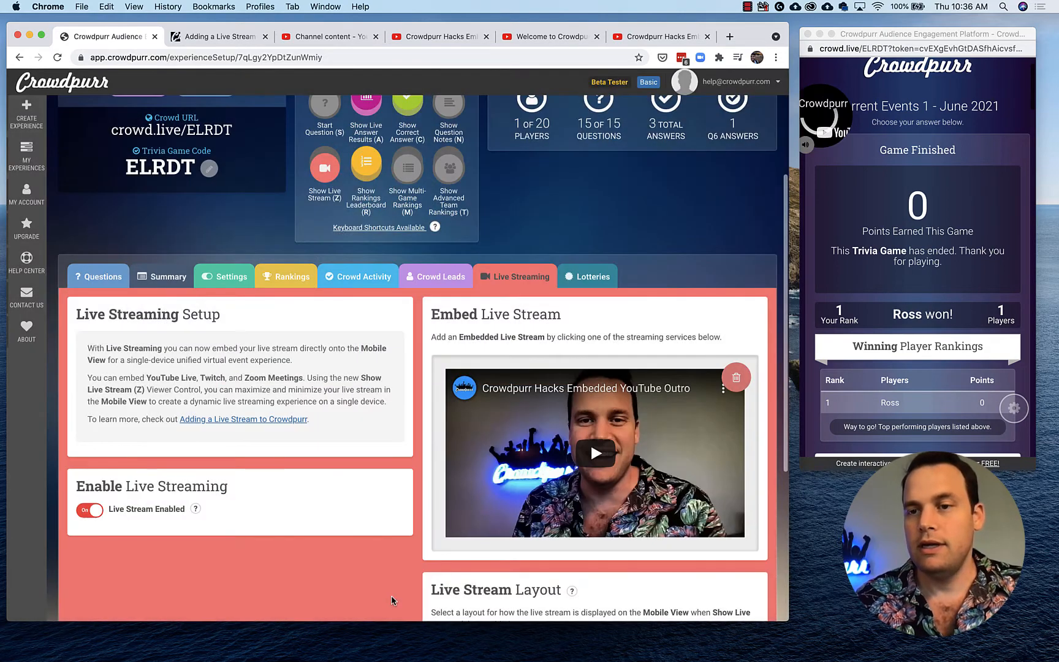
scroll(391, 595, up, 2)
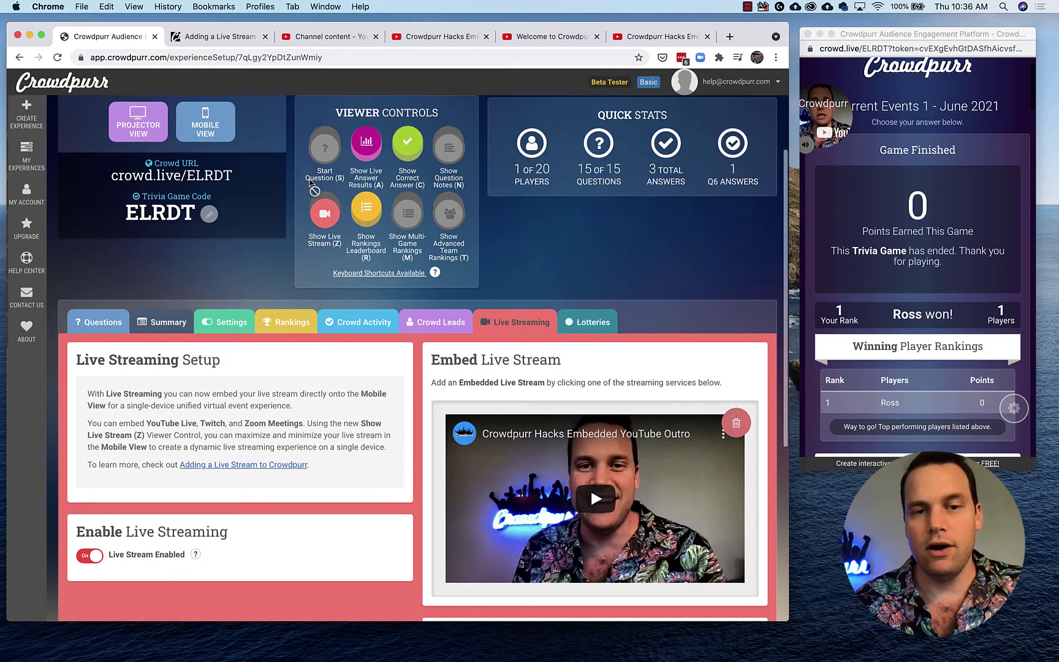
Step: Show the stream on mobile, unmuted, in the Vertical Crop In layout
click(324, 207)
click(813, 324)
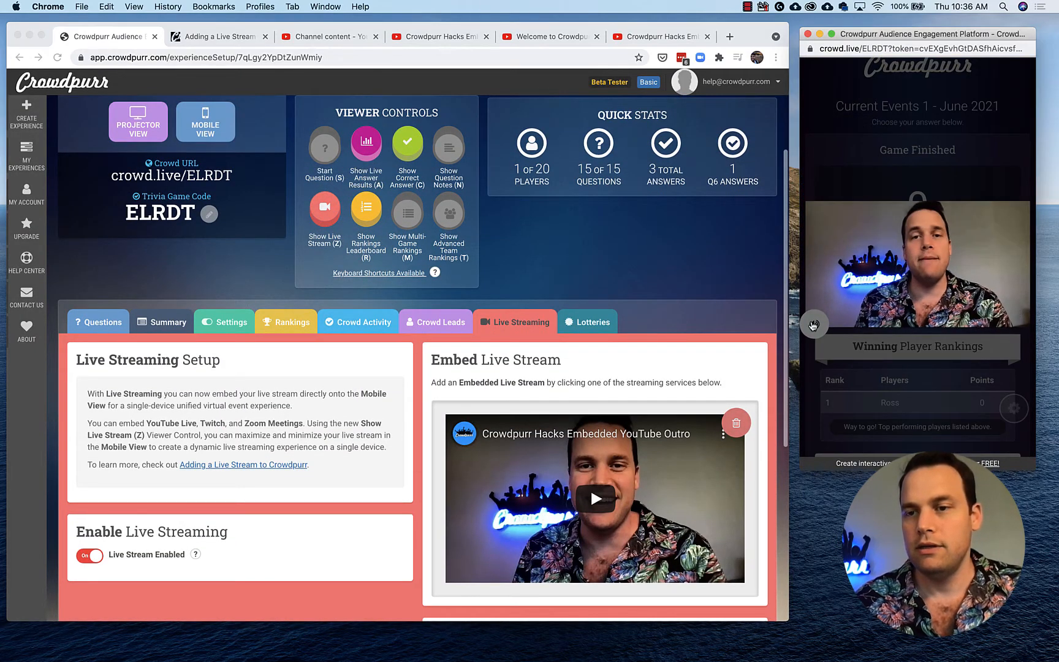
scroll(751, 309, down, 3)
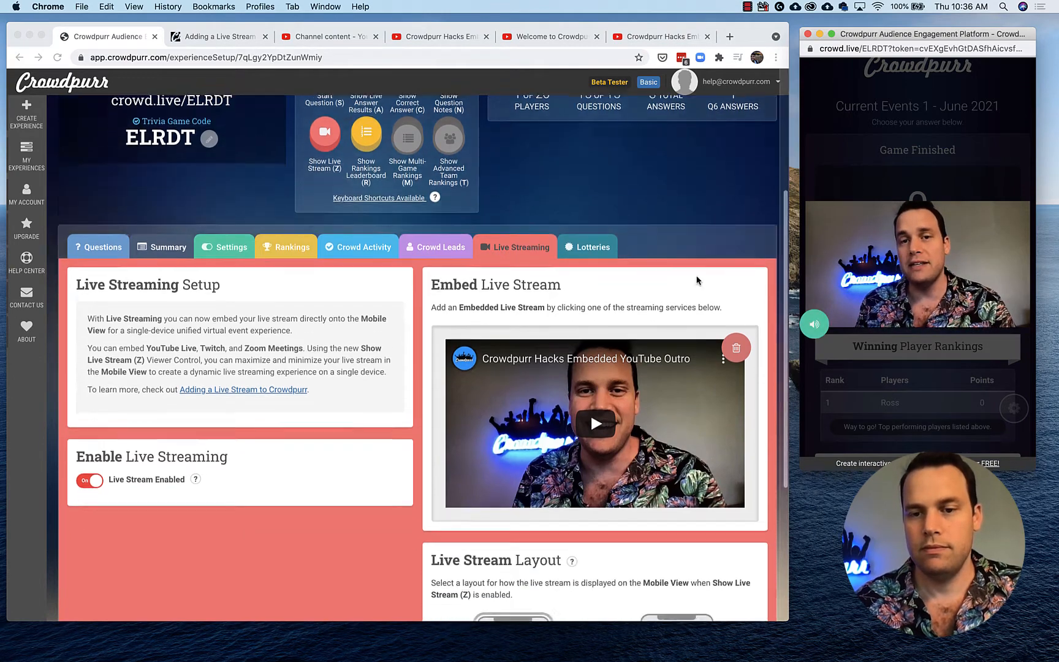
scroll(703, 373, down, 3)
scroll(679, 456, down, 3)
click(672, 497)
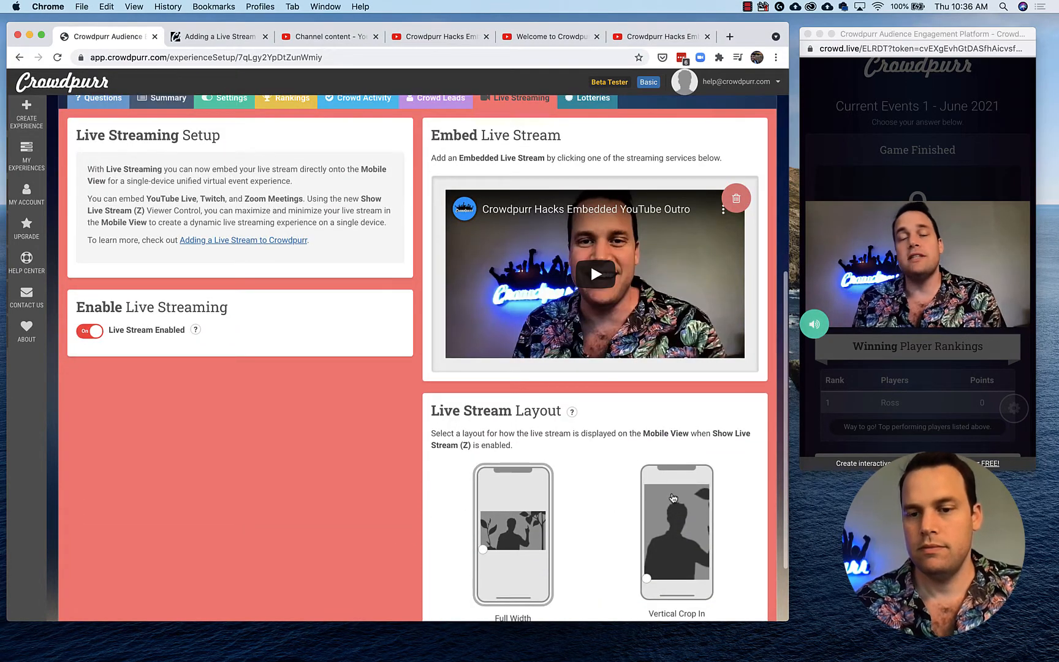
click(673, 497)
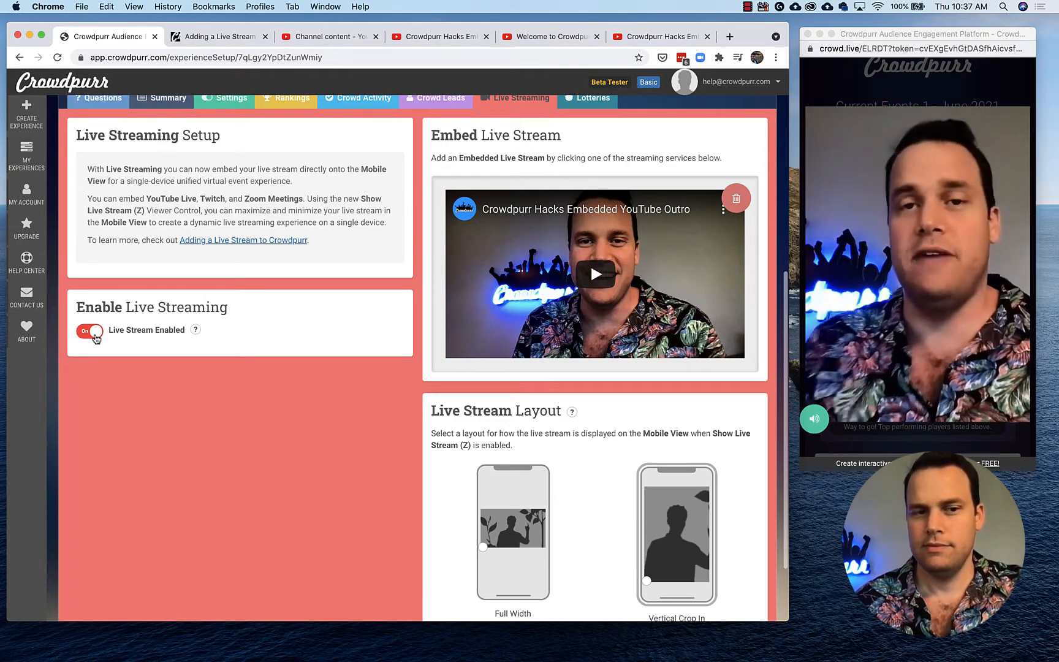
Step: Disable live streaming and attempt an External URL Next Round, hitting the upgrade notice
click(96, 334)
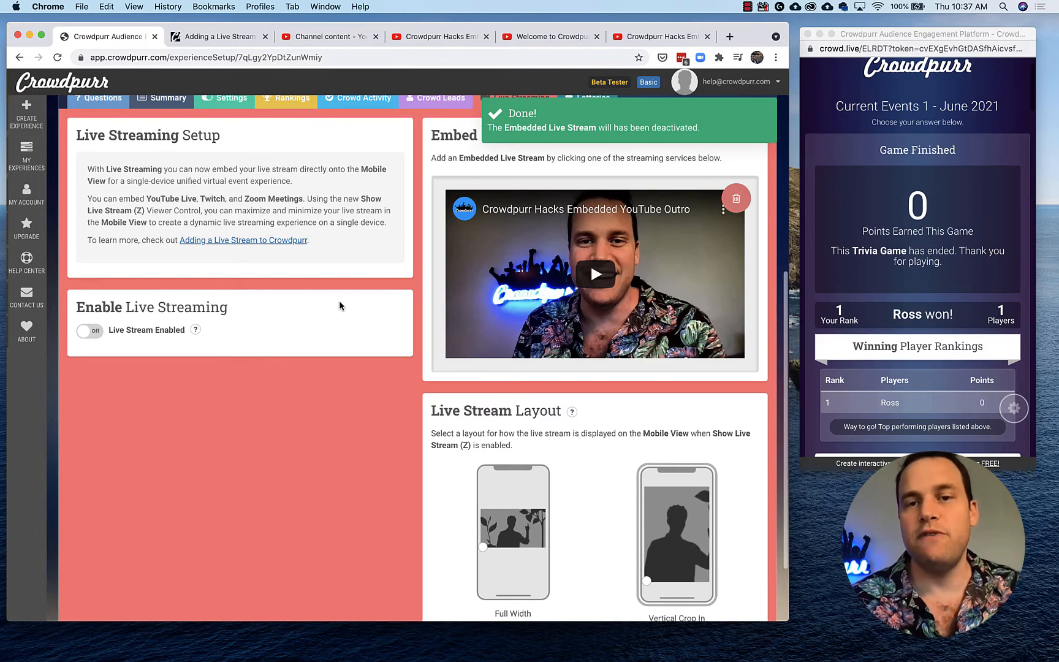
scroll(339, 307, up, 10)
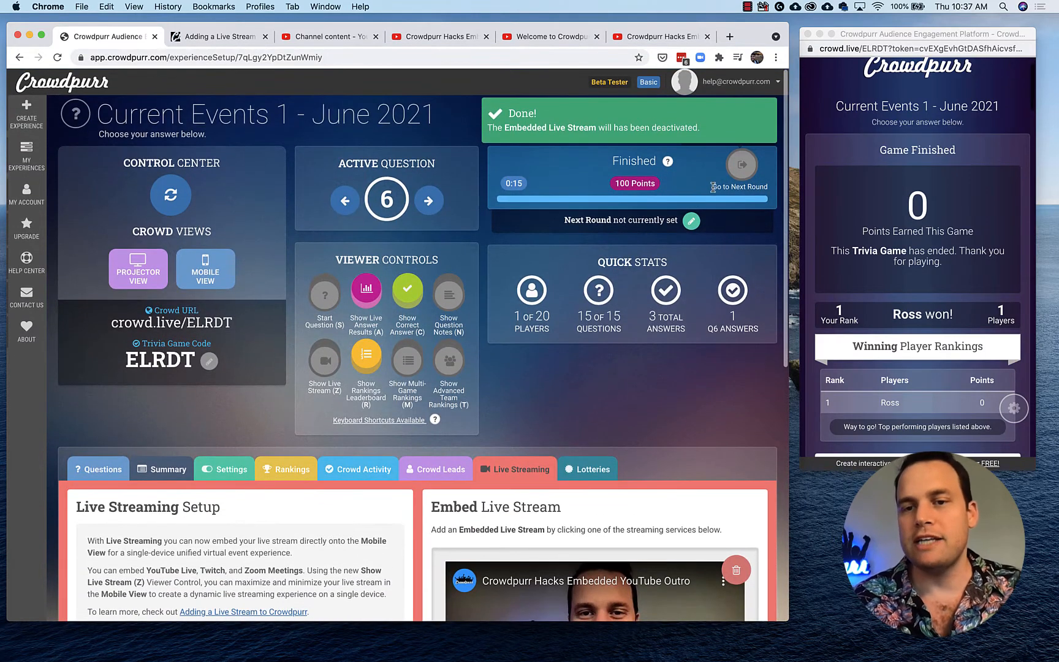
click(690, 221)
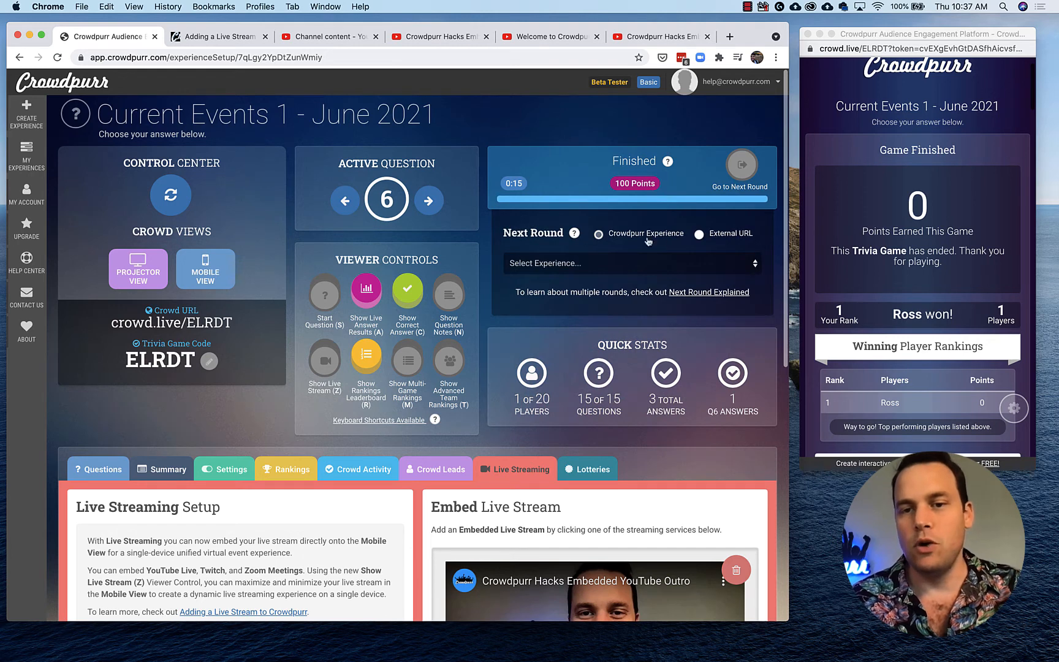
click(731, 232)
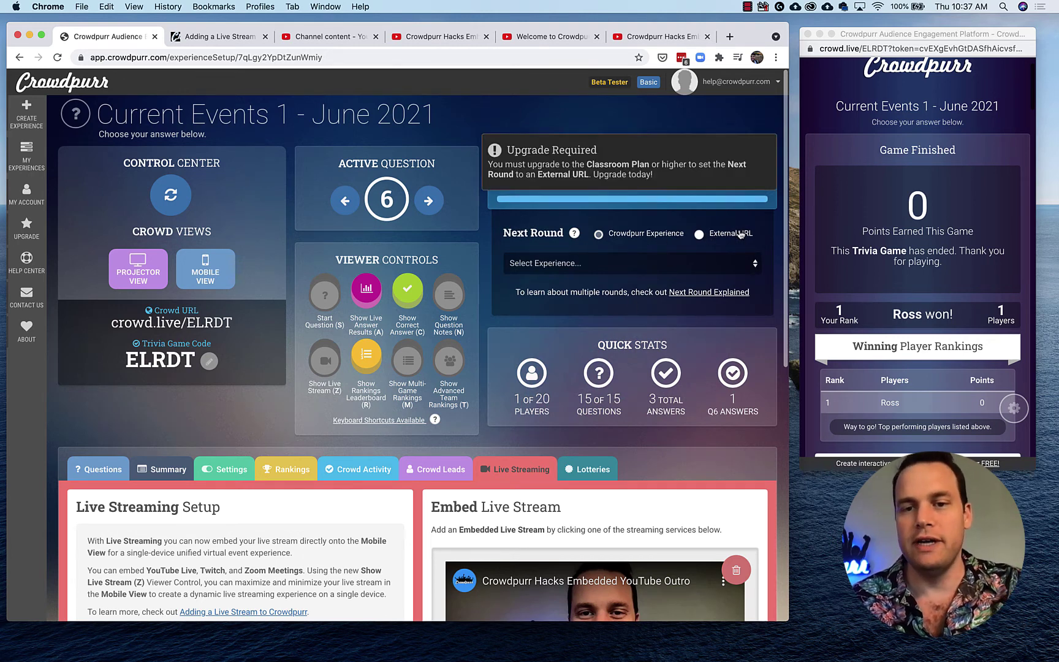
click(700, 234)
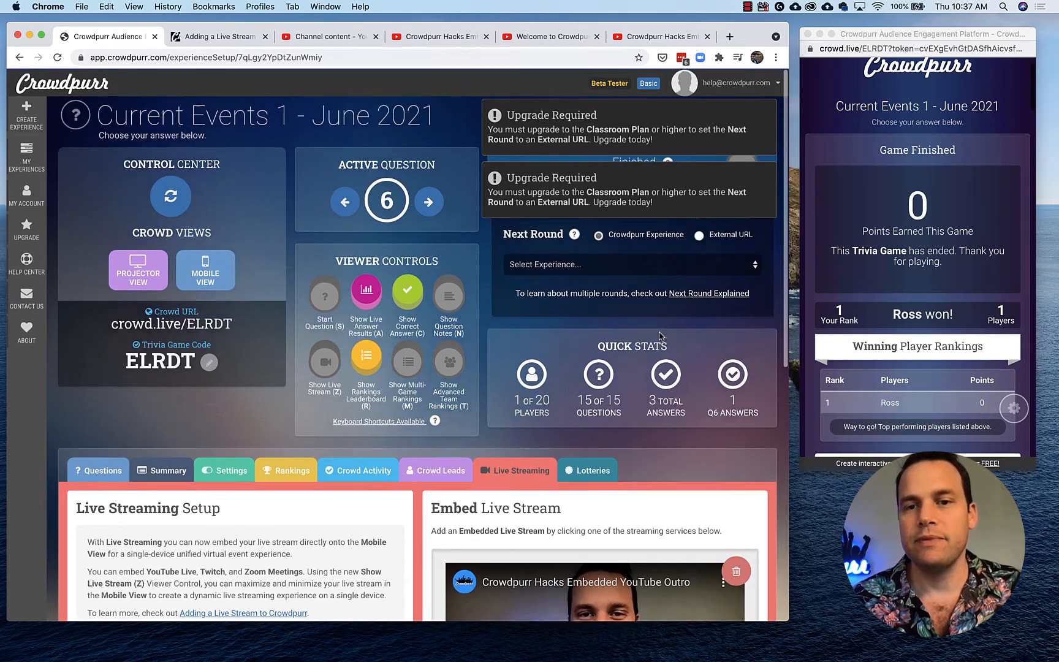
scroll(661, 334, down, 1)
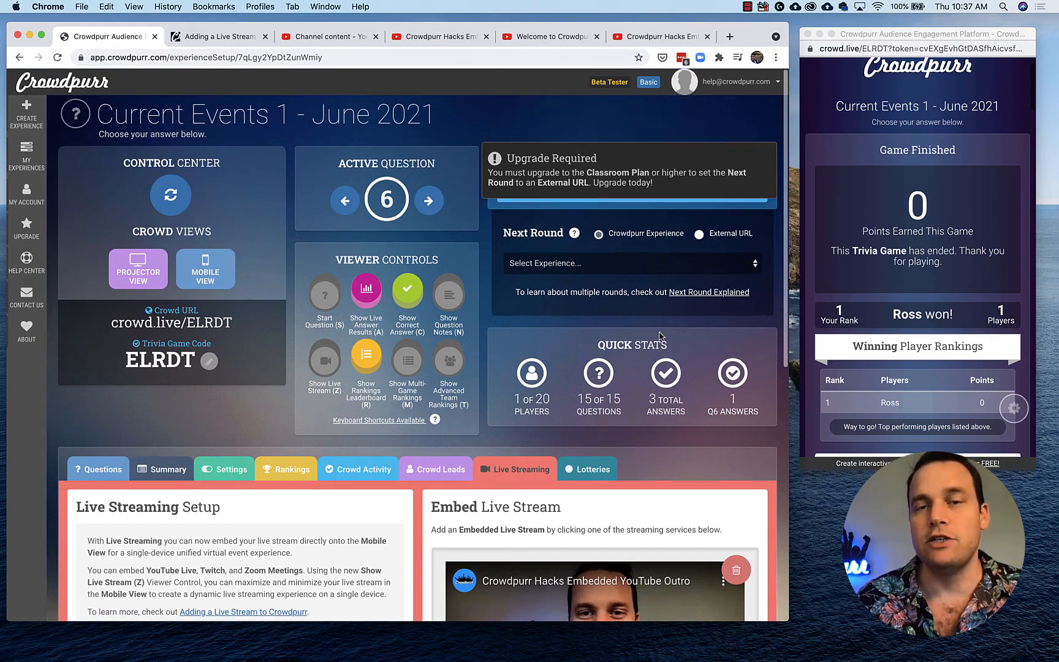